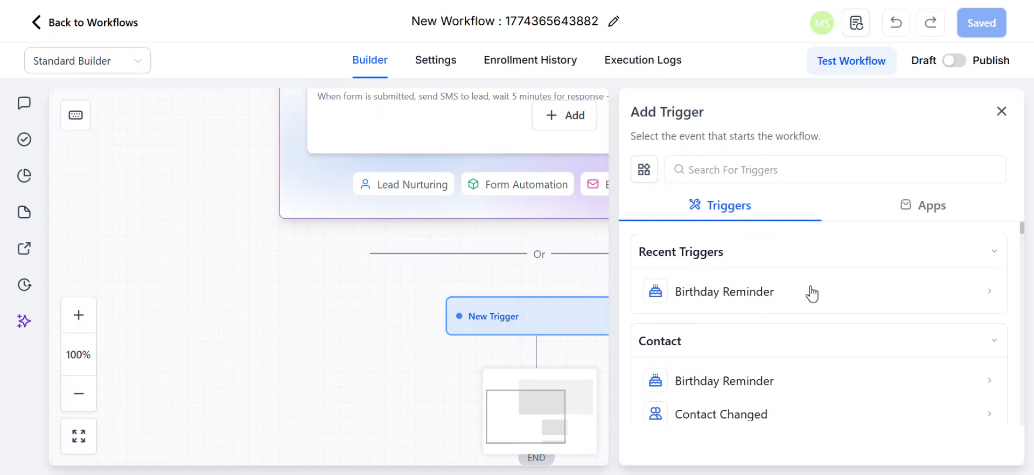
# Search the available triggers for "Lead" and choose Facebook Lead Form Submitted as the workflow trigger
pyautogui.scroll(-2, 792, 321)
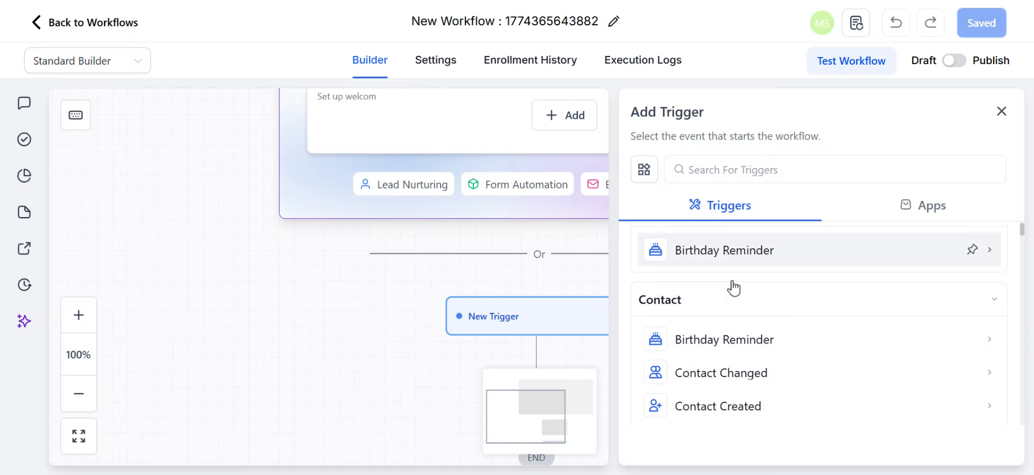
pyautogui.scroll(-7, 755, 302)
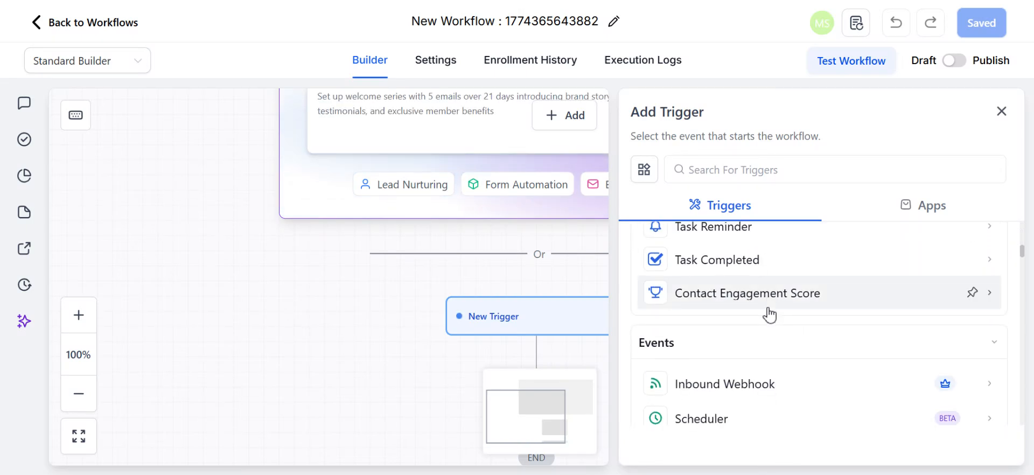
pyautogui.scroll(2, 781, 307)
pyautogui.click(687, 168)
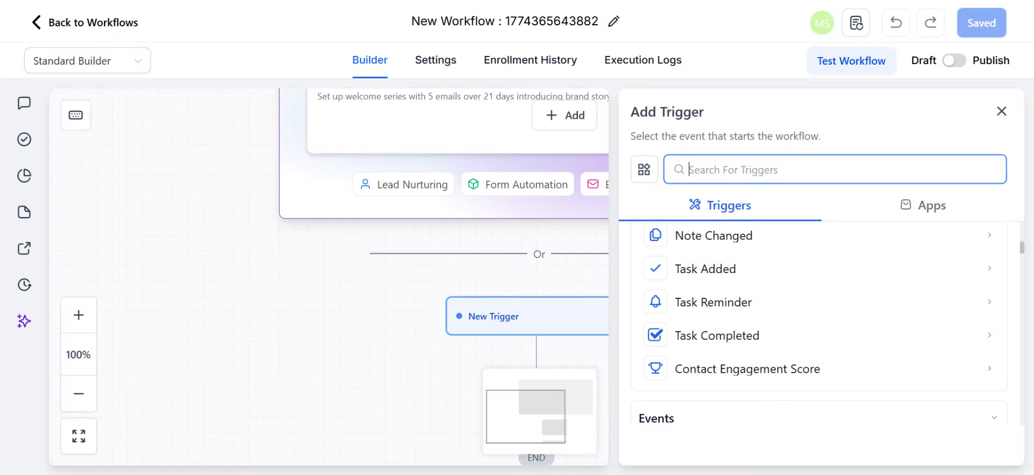
pyautogui.write('Lead')
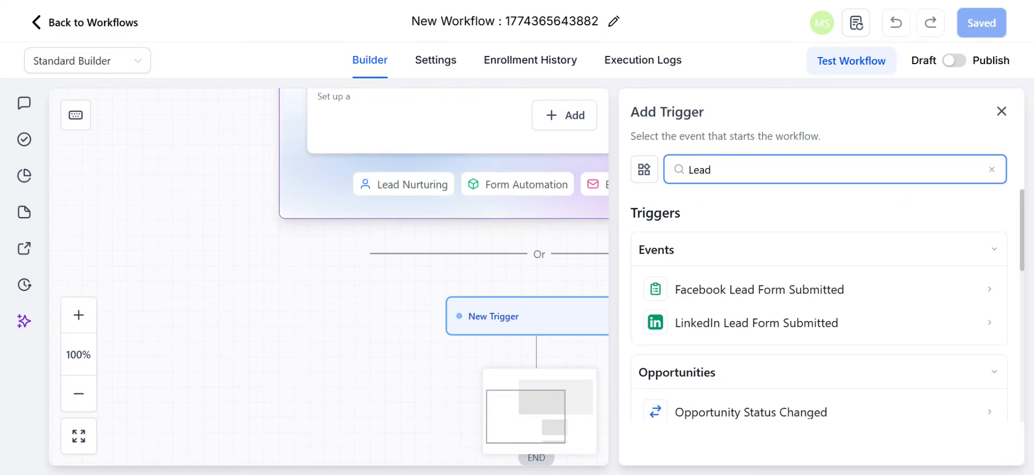
pyautogui.click(790, 293)
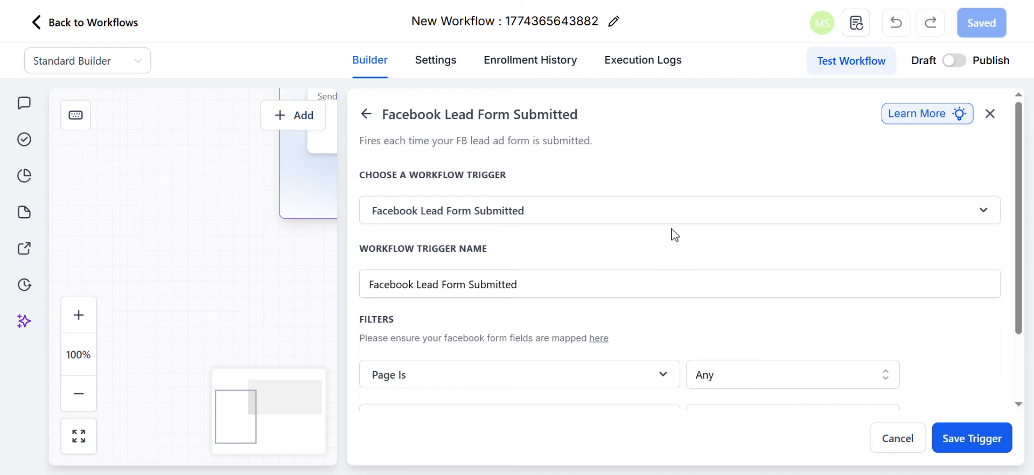
# Add an empty filter row to the Facebook Lead Form Submitted trigger and examine the available filter fields
pyautogui.scroll(-2, 439, 321)
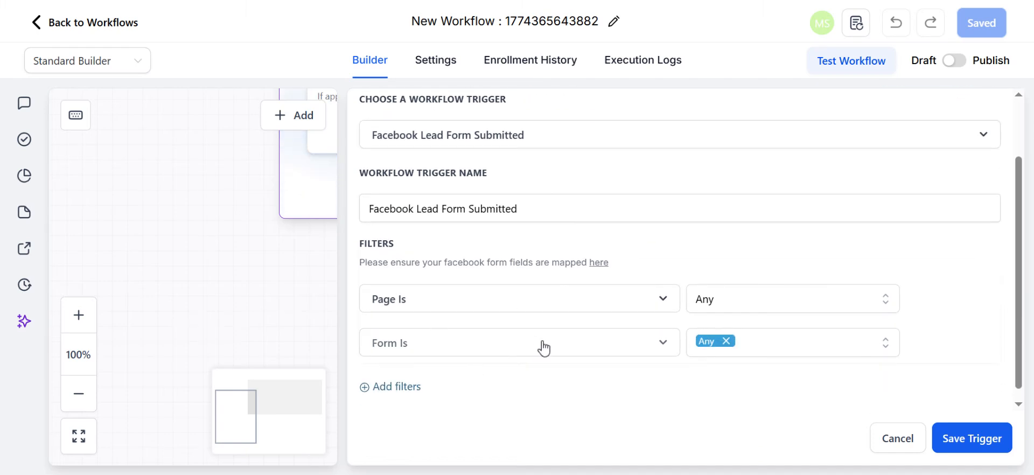
pyautogui.click(386, 389)
pyautogui.scroll(-1, 586, 377)
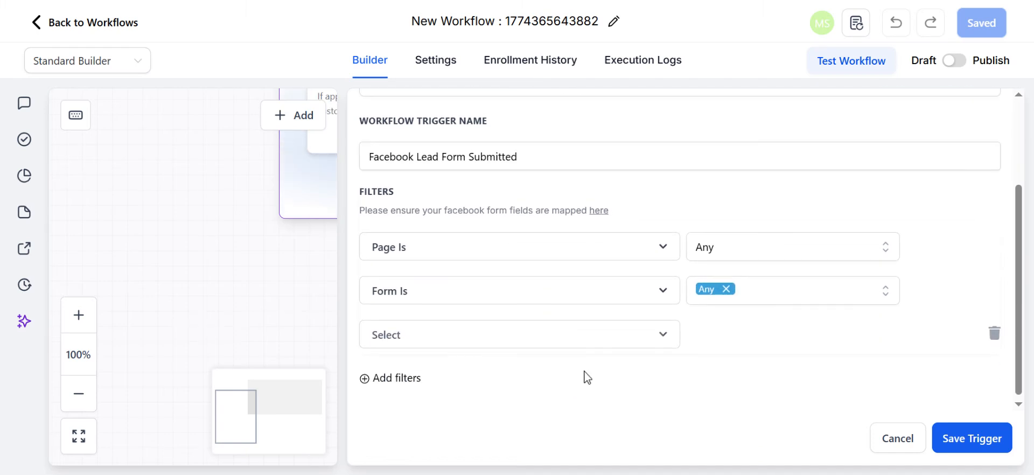
pyautogui.click(656, 331)
pyautogui.scroll(-3, 606, 339)
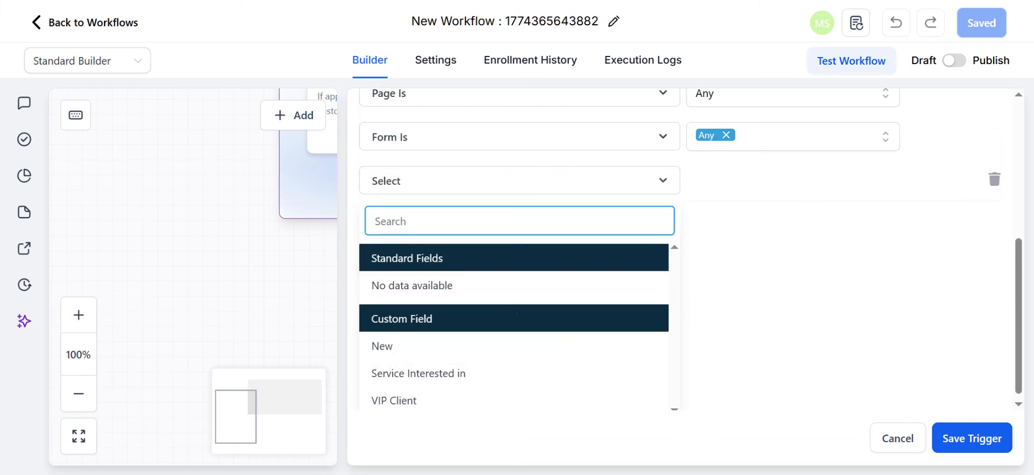
pyautogui.scroll(-1, 500, 302)
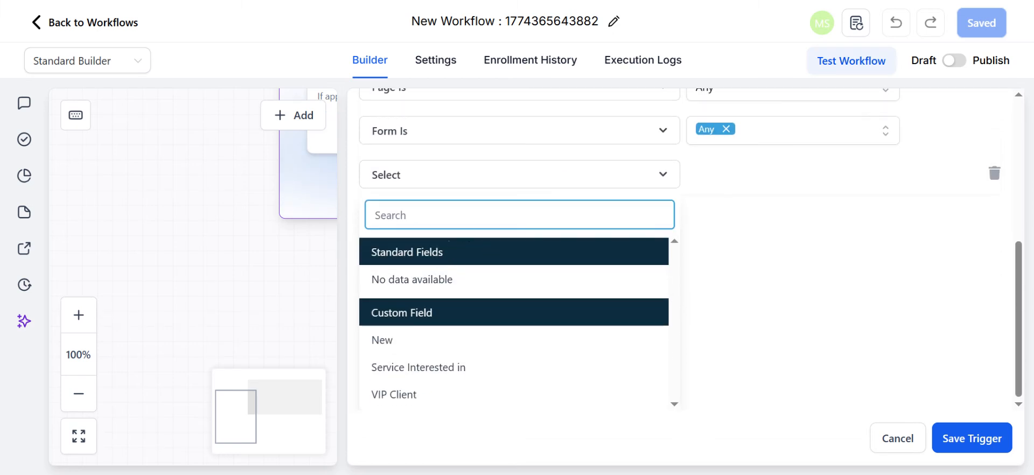
pyautogui.scroll(5, 697, 208)
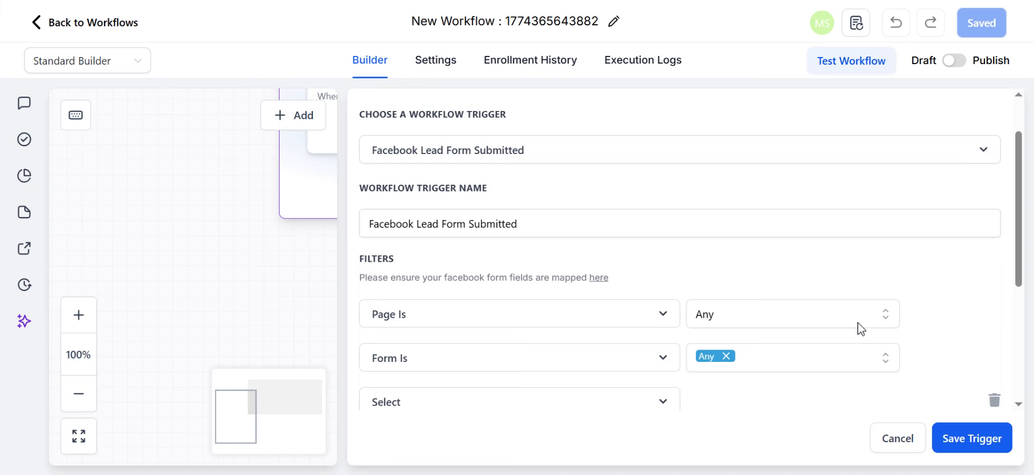
pyautogui.click(860, 324)
pyautogui.click(861, 323)
pyautogui.scroll(2, 717, 247)
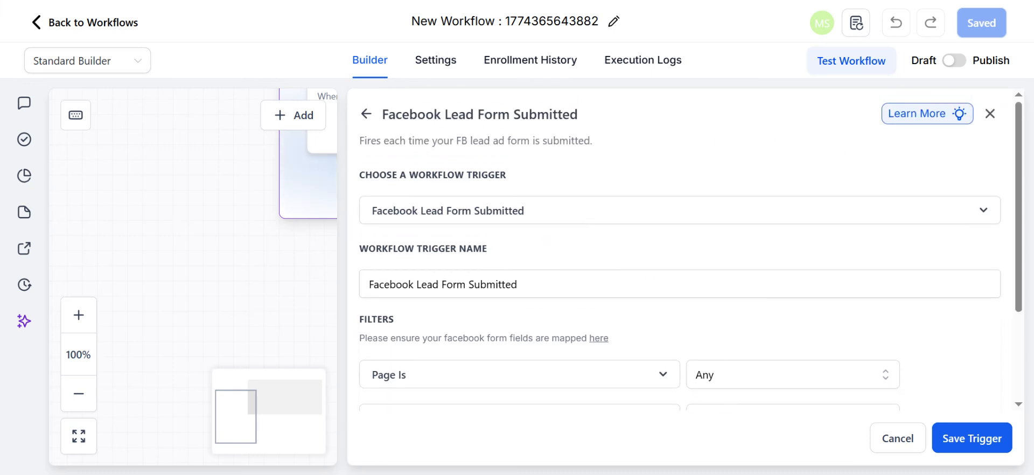
# Add the Facebook Lead Form Submitted trigger for any page and any form, and save it
pyautogui.click(301, 120)
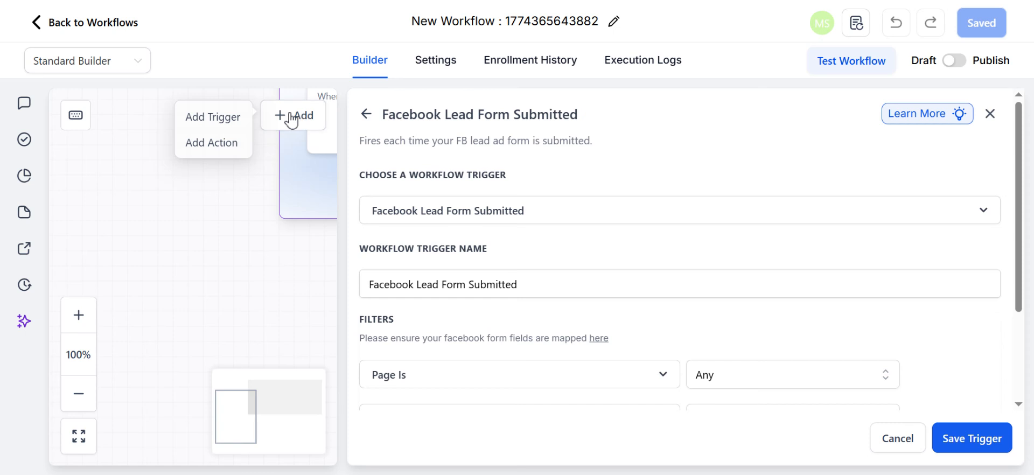
pyautogui.click(211, 142)
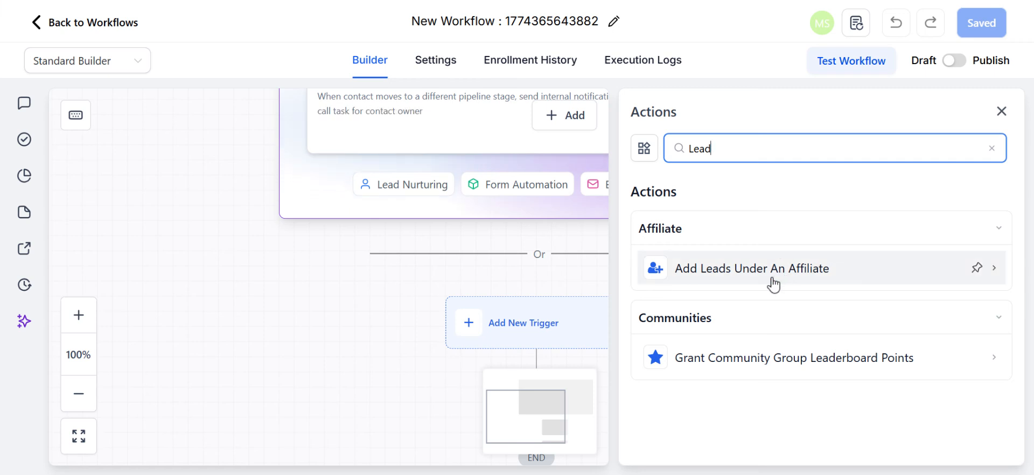
pyautogui.click(582, 119)
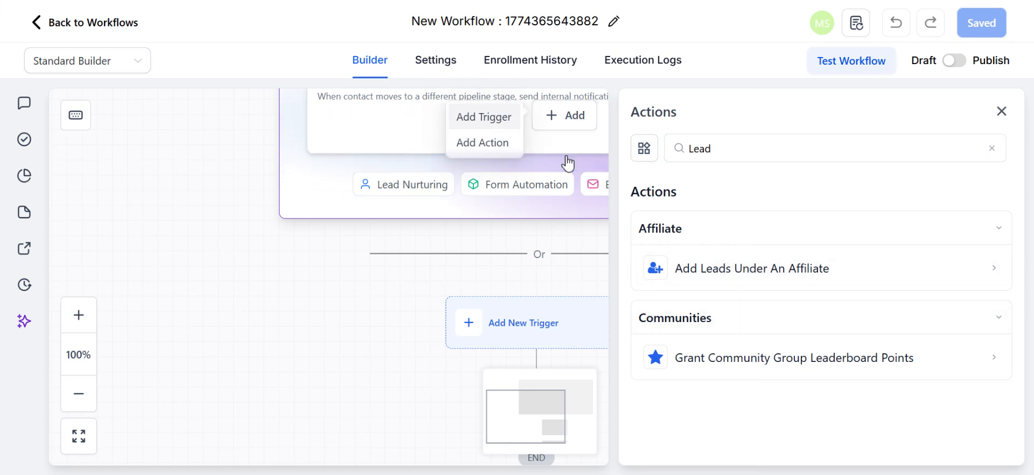
pyautogui.click(485, 117)
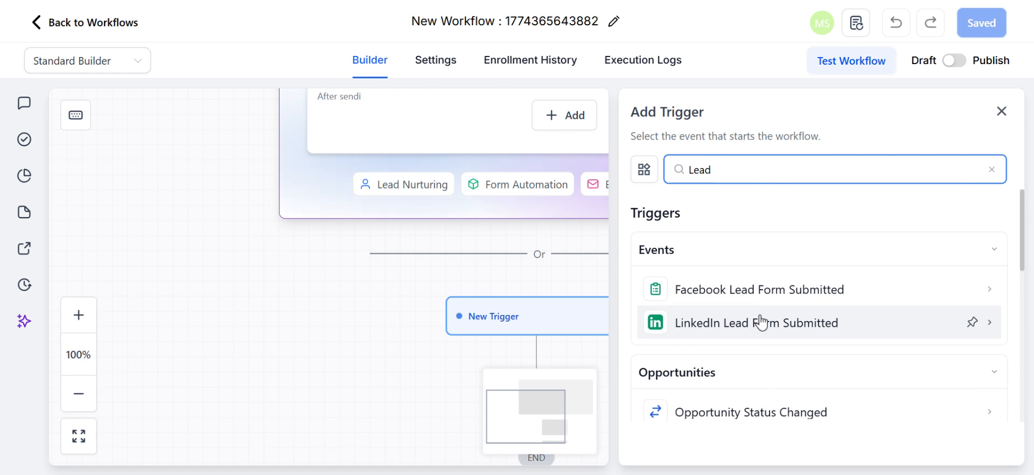
pyautogui.click(771, 294)
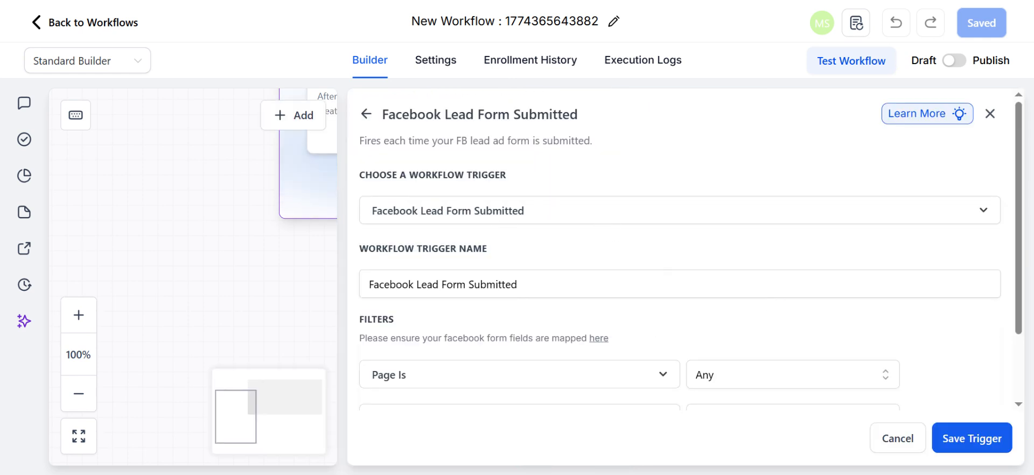
pyautogui.click(978, 441)
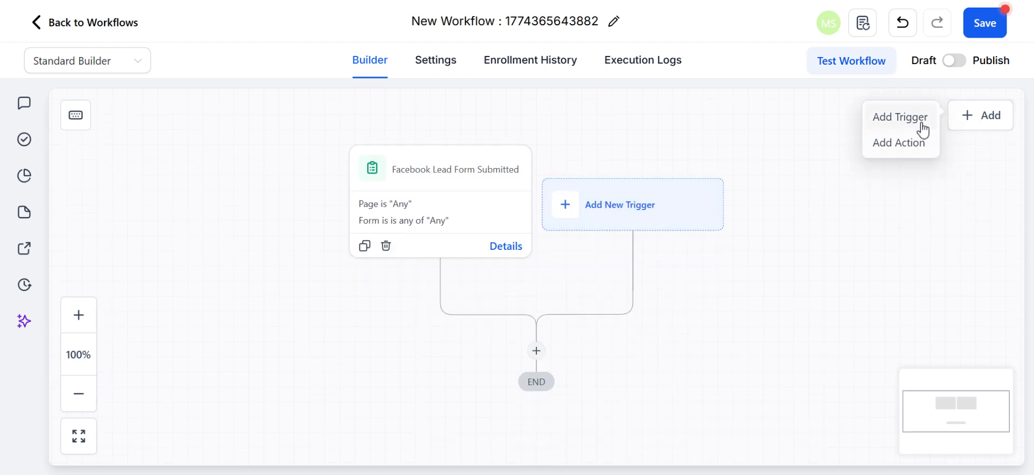
# Search the triggers for "sms" and add Messaging Error - SMS as a second trigger without filters
pyautogui.click(672, 220)
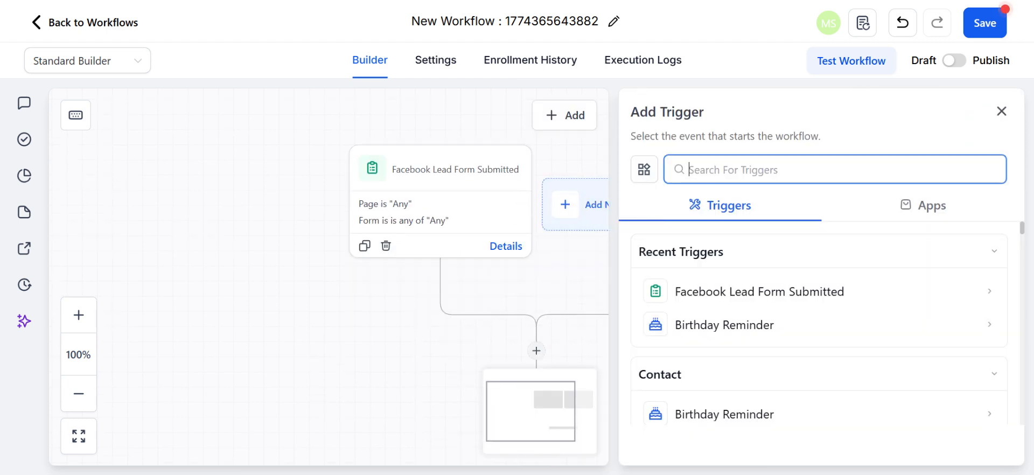
pyautogui.write('sm')
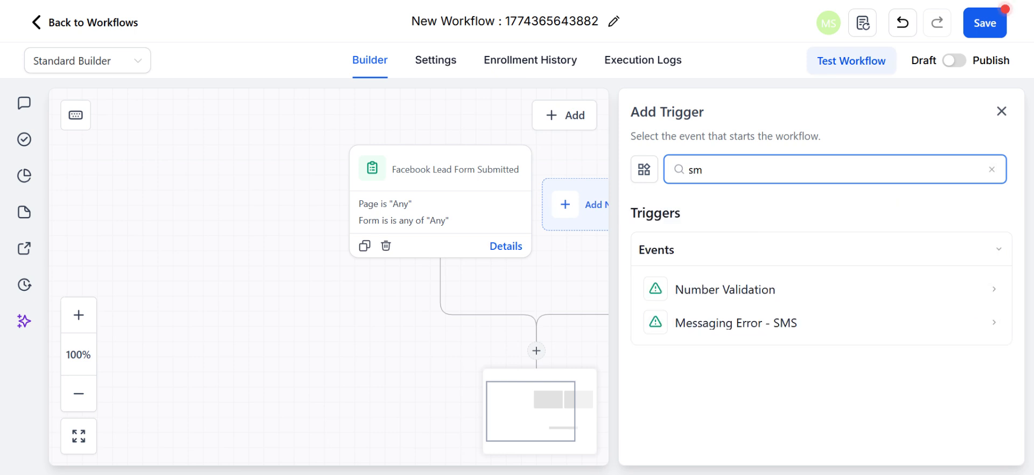
pyautogui.click(762, 324)
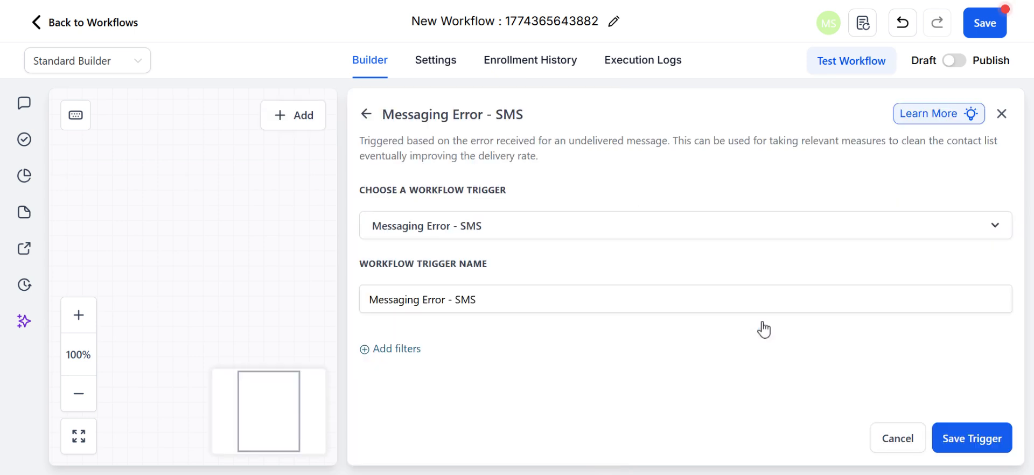
pyautogui.click(366, 115)
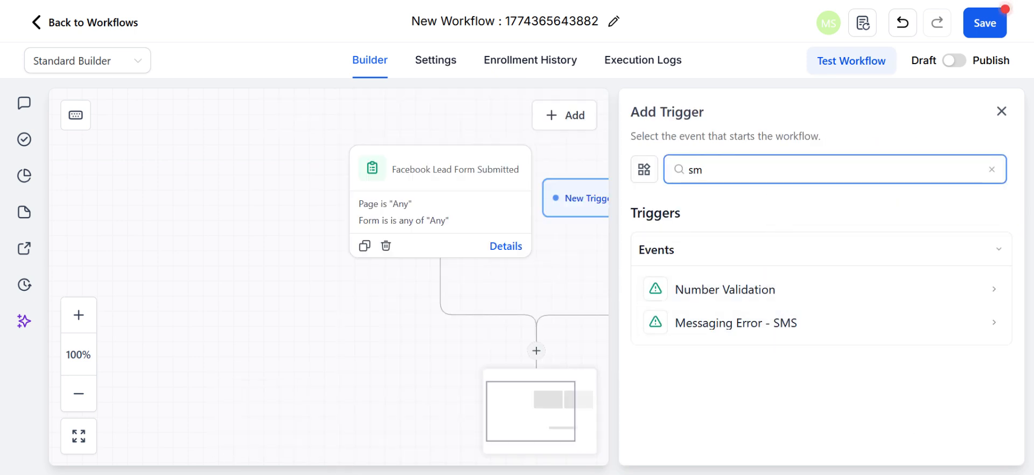
pyautogui.write('s')
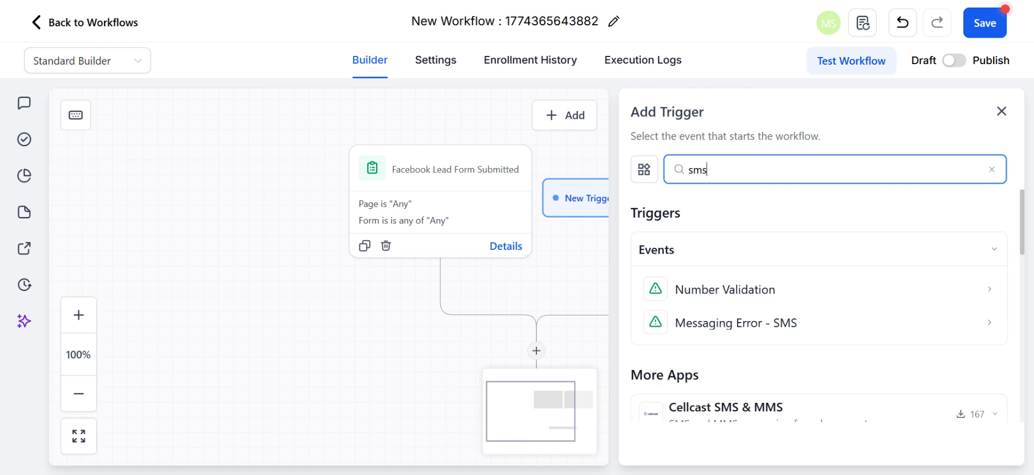
pyautogui.scroll(-3, 774, 289)
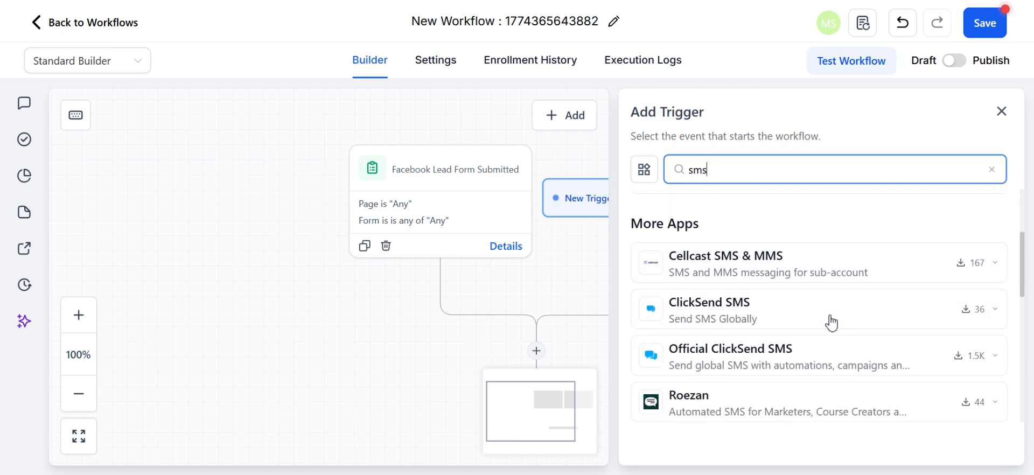
pyautogui.scroll(3, 764, 323)
pyautogui.click(743, 323)
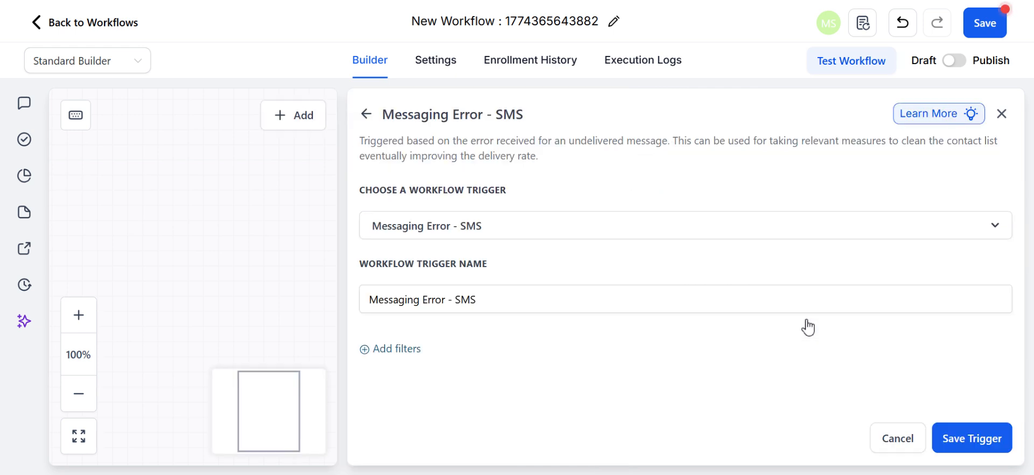
pyautogui.click(973, 443)
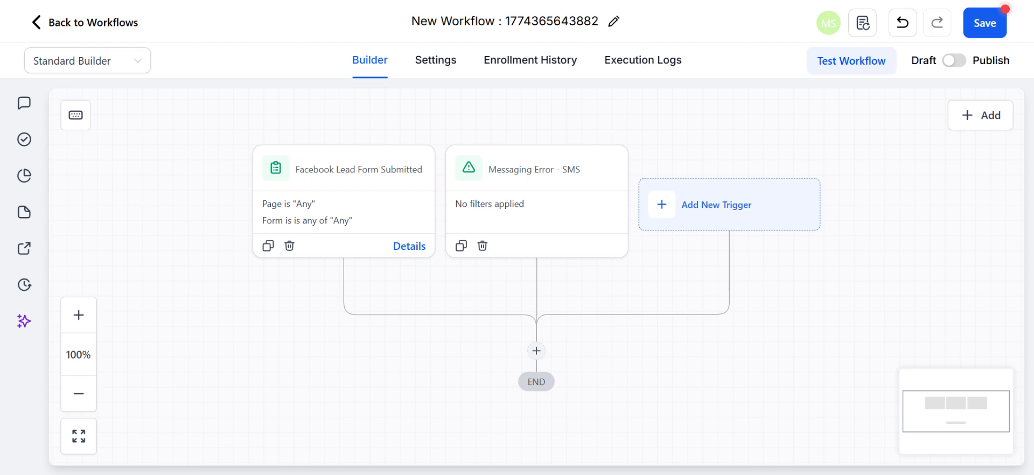
# Search the triggers for "wait 1 day", browse the trigger categories and close the search without adding anything
pyautogui.click(709, 215)
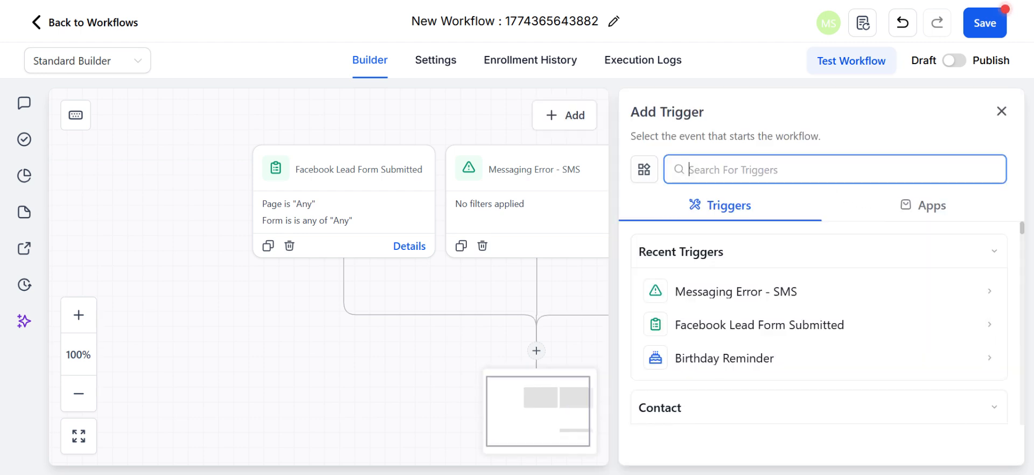
pyautogui.write('wait')
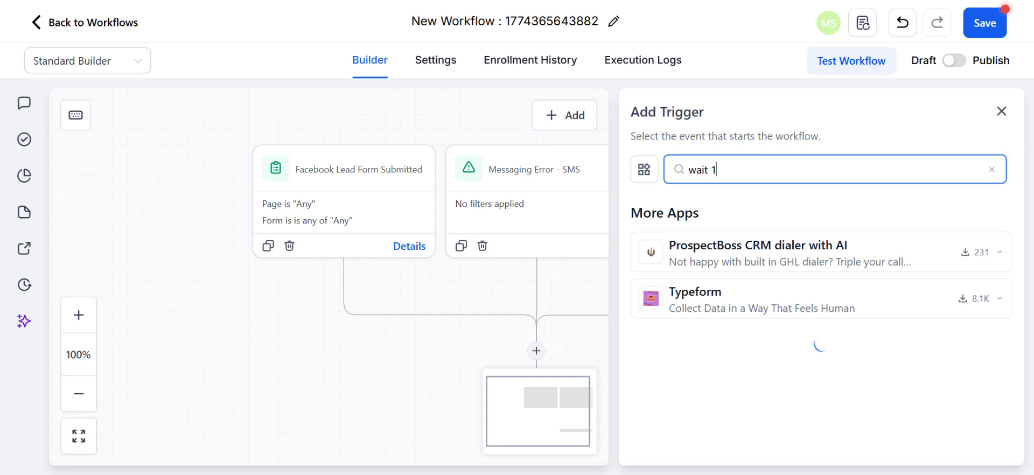
pyautogui.write('1 day')
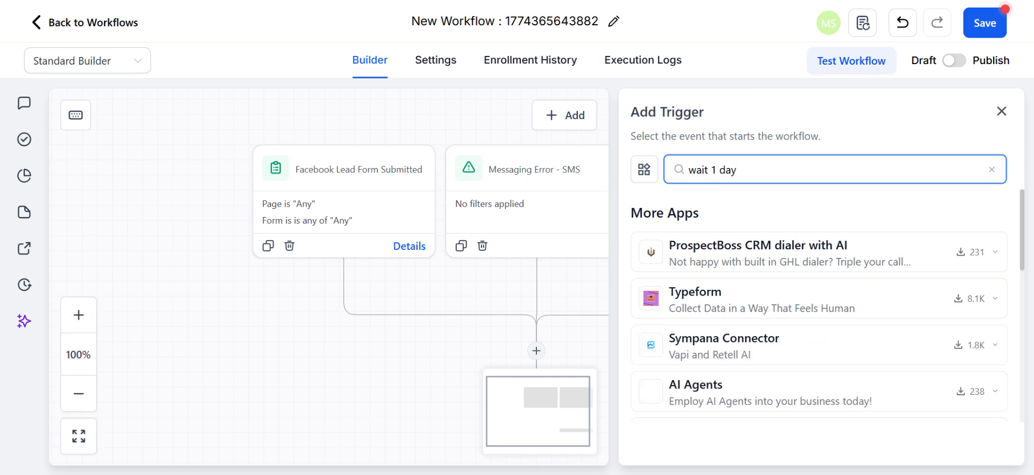
pyautogui.click(644, 171)
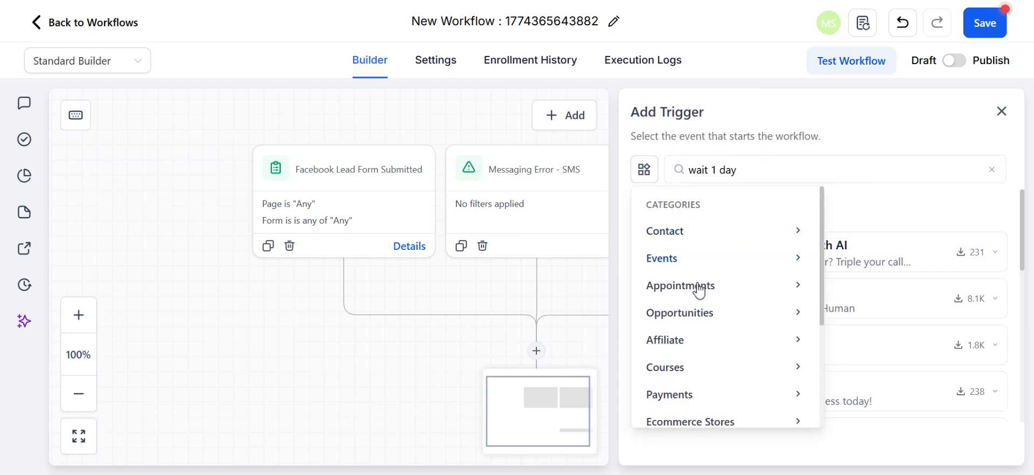
pyautogui.scroll(-3, 701, 290)
pyautogui.scroll(-1, 713, 334)
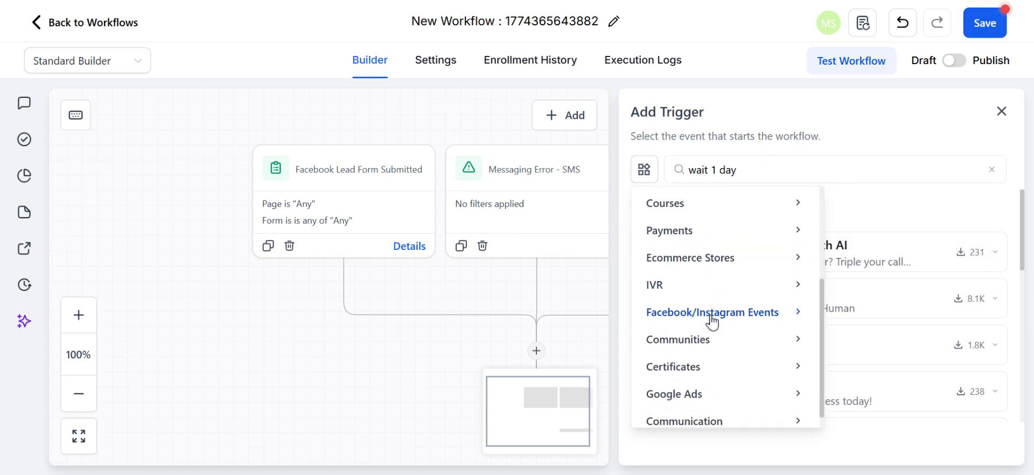
pyautogui.scroll(4, 711, 323)
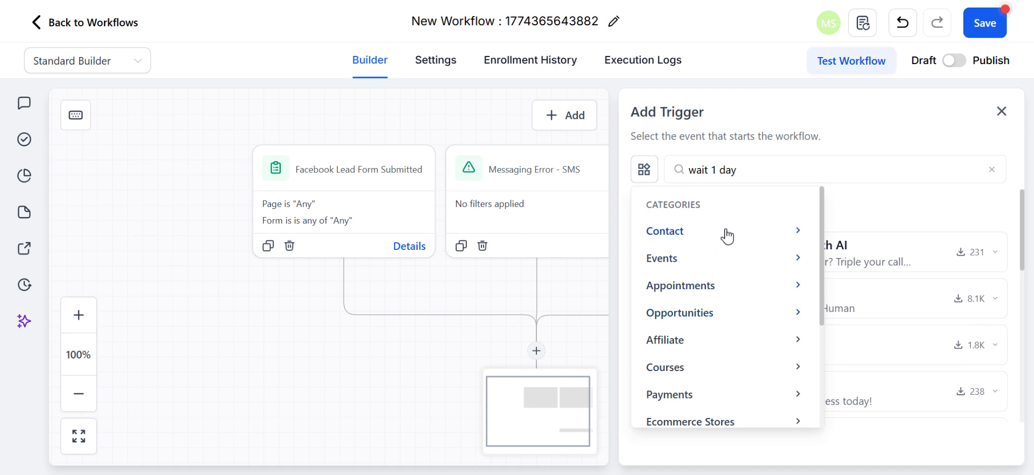
pyautogui.click(1002, 111)
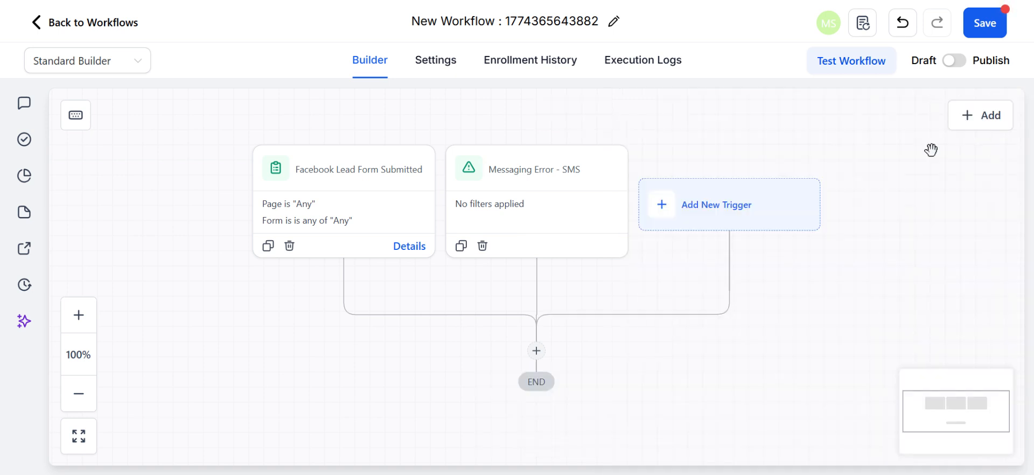
# Open the list for adding a third trigger and look through its categories from Contact to Communities
pyautogui.click(797, 221)
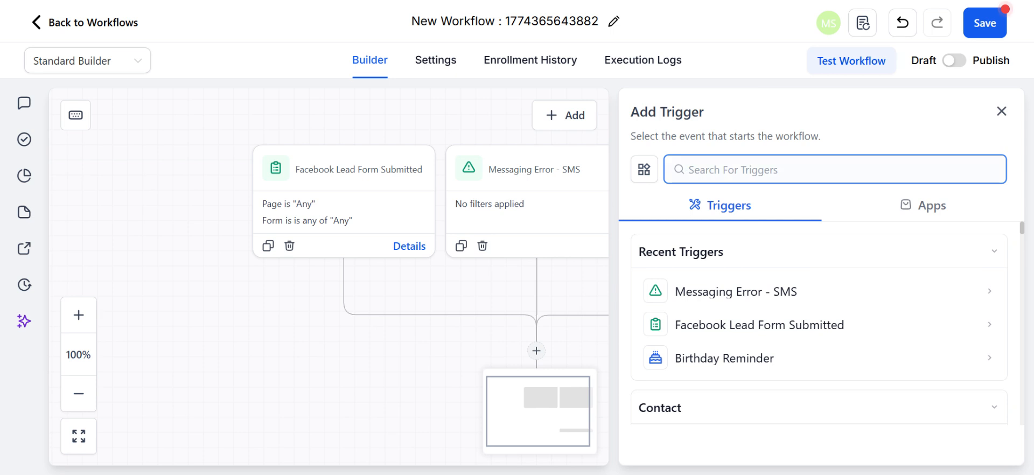
pyautogui.scroll(-4, 765, 367)
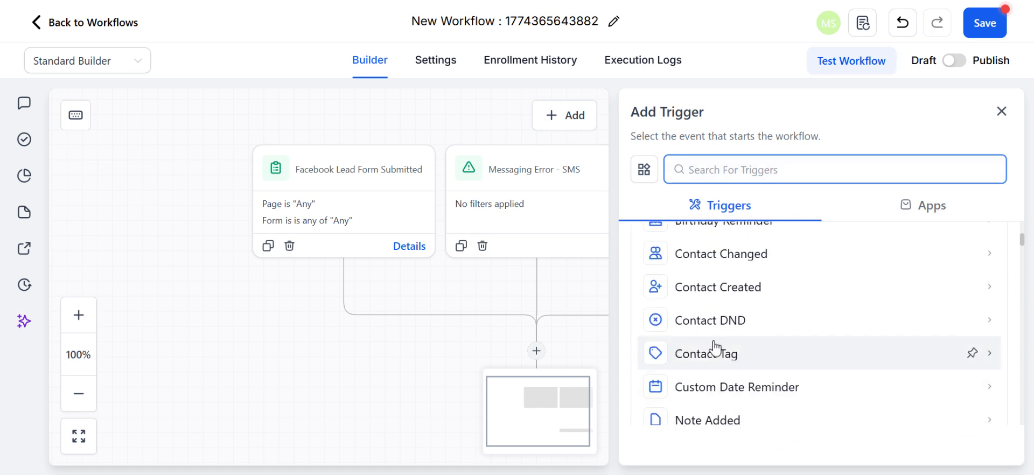
pyautogui.scroll(-5, 711, 351)
pyautogui.scroll(-6, 715, 348)
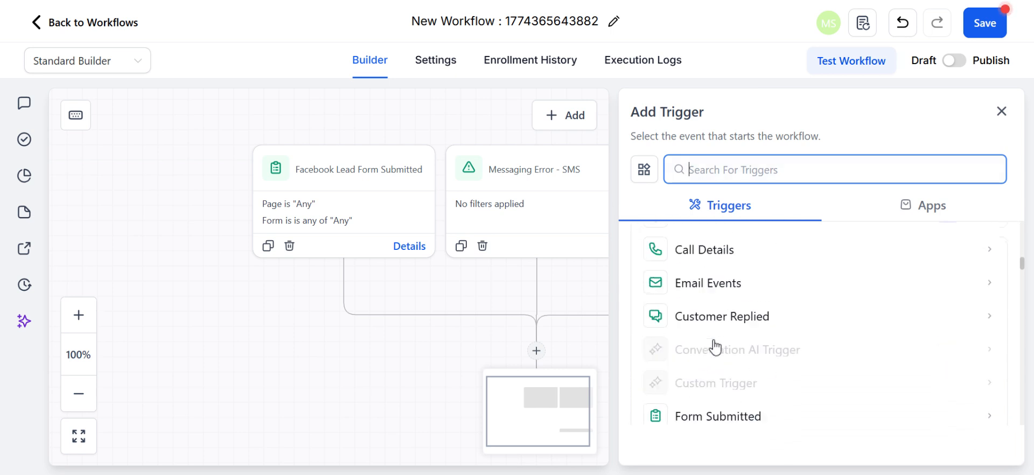
pyautogui.scroll(-6, 715, 348)
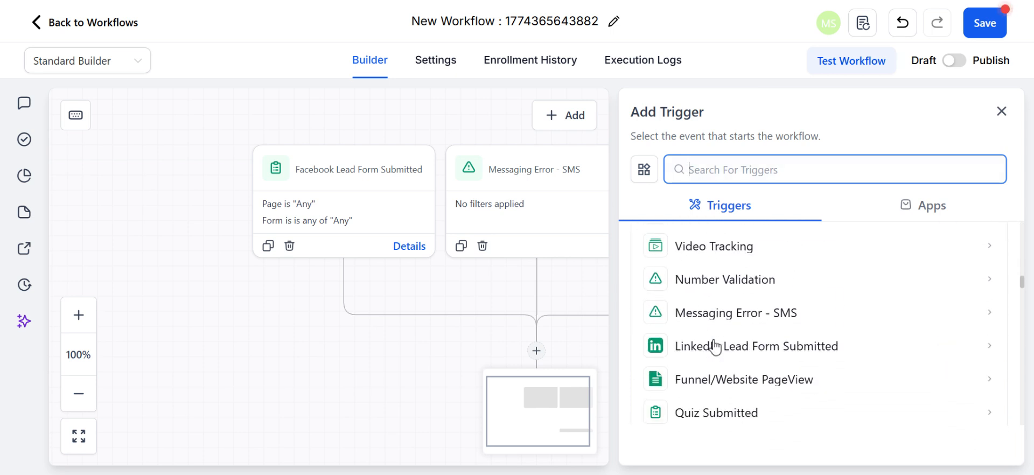
pyautogui.scroll(-6, 714, 347)
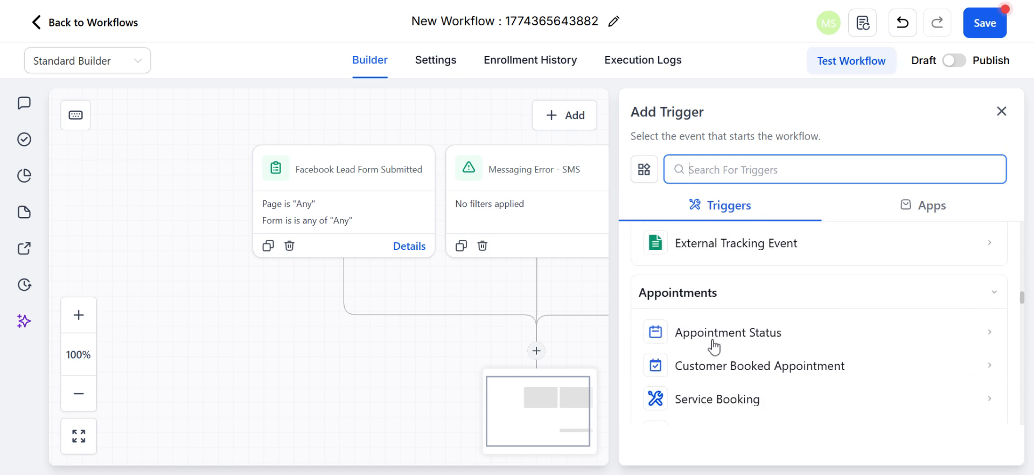
pyautogui.scroll(-6, 714, 347)
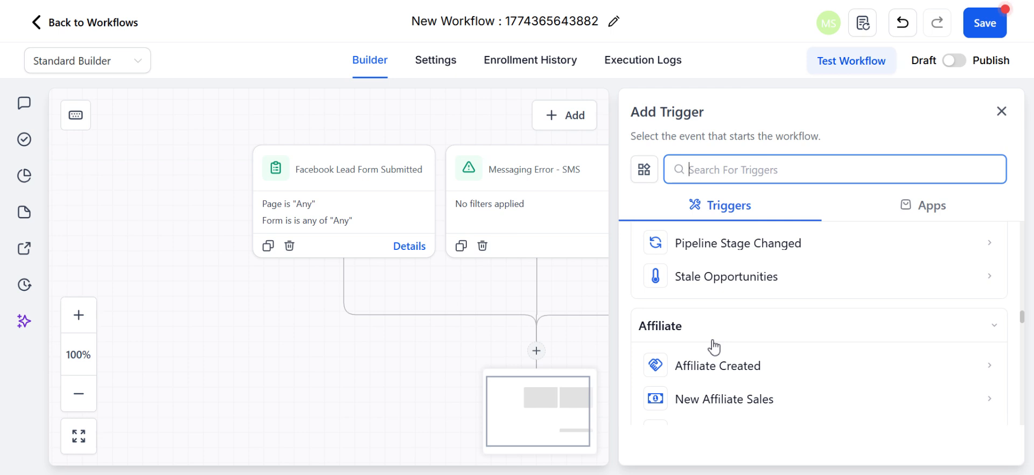
pyautogui.scroll(-6, 715, 348)
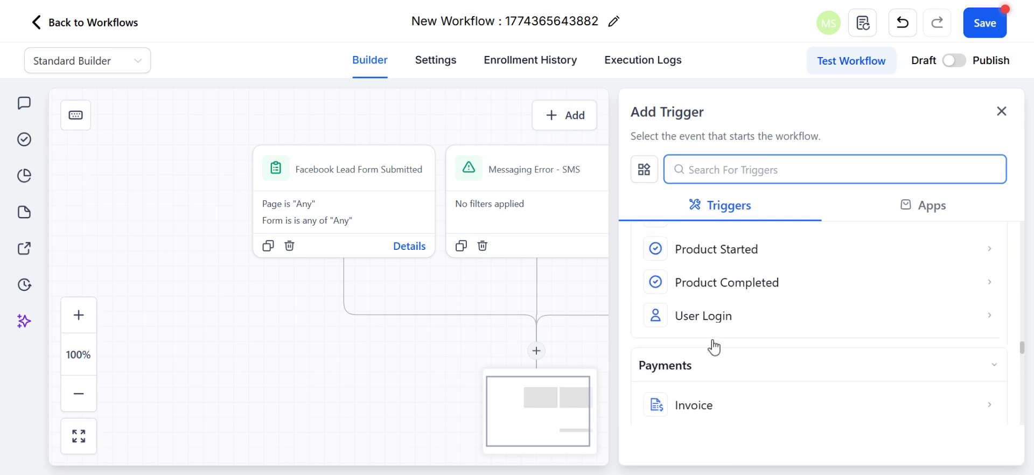
pyautogui.scroll(-10, 714, 347)
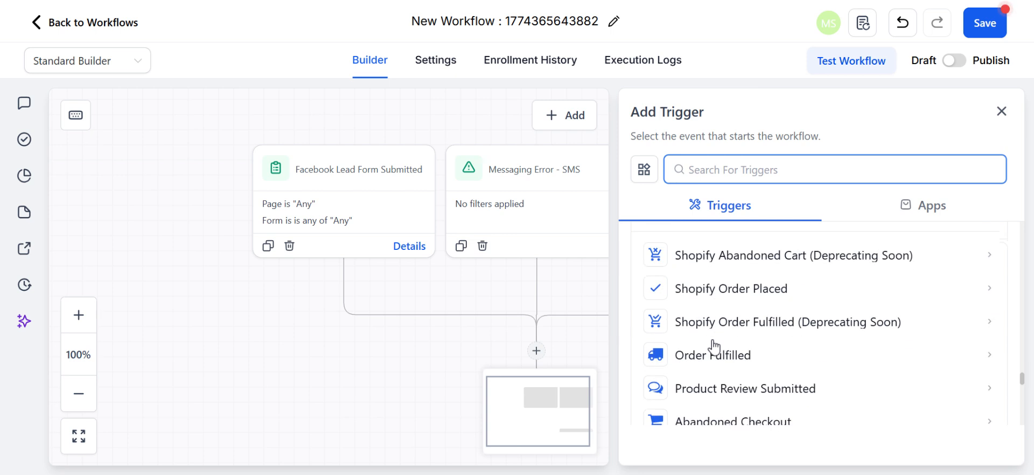
pyautogui.scroll(-5, 714, 347)
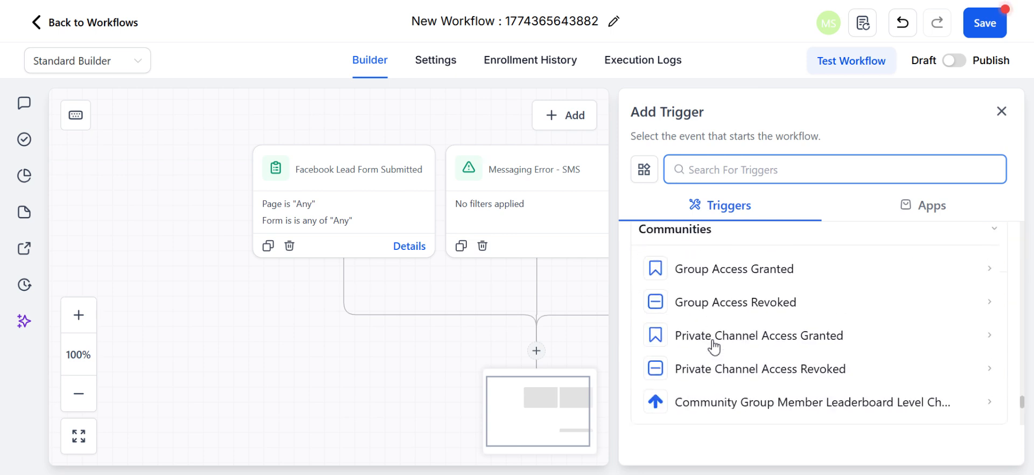
pyautogui.scroll(3, 714, 347)
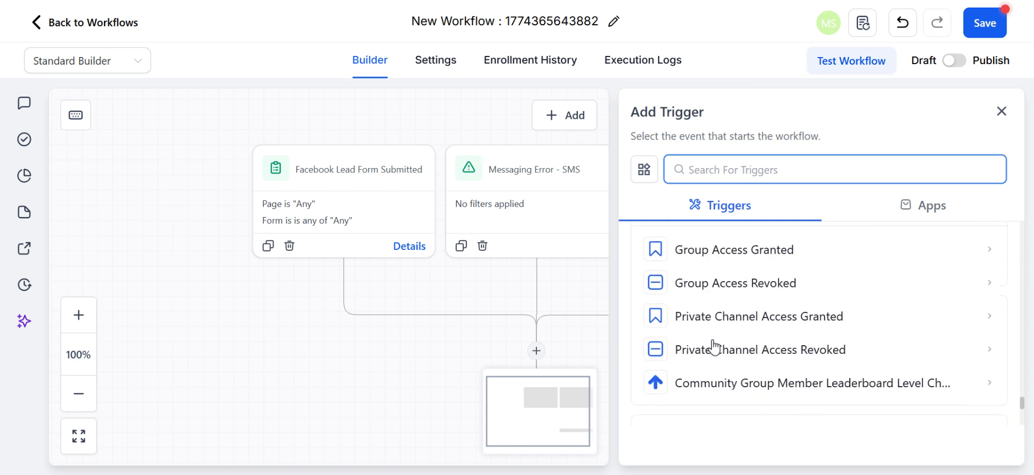
pyautogui.scroll(15, 717, 330)
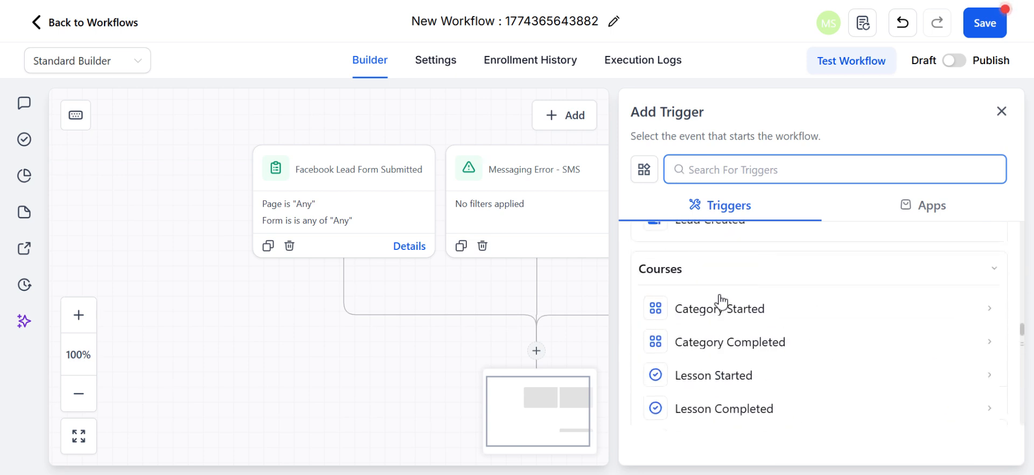
pyautogui.scroll(5, 722, 302)
pyautogui.click(719, 289)
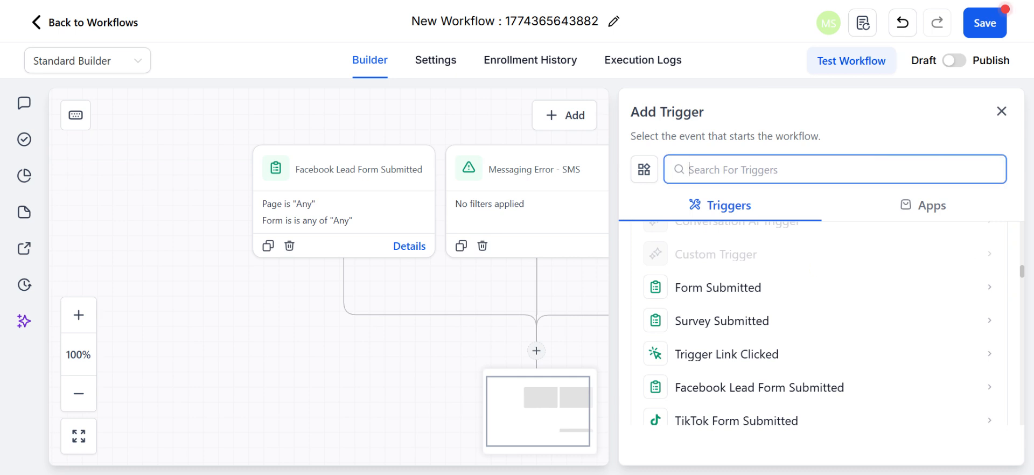
# Review the Contact and Events triggers again from the start of the trigger list
pyautogui.scroll(10, 730, 342)
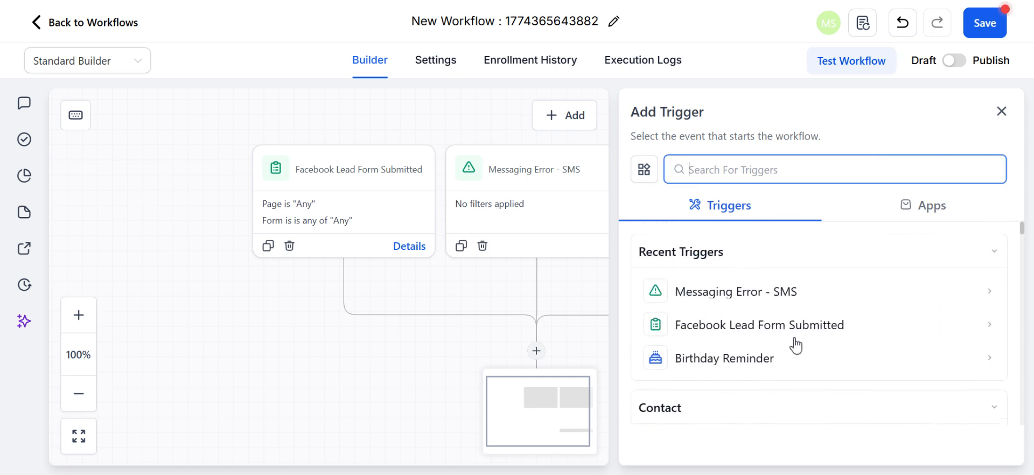
pyautogui.scroll(-4, 797, 345)
pyautogui.scroll(2, 797, 344)
pyautogui.scroll(-3, 796, 344)
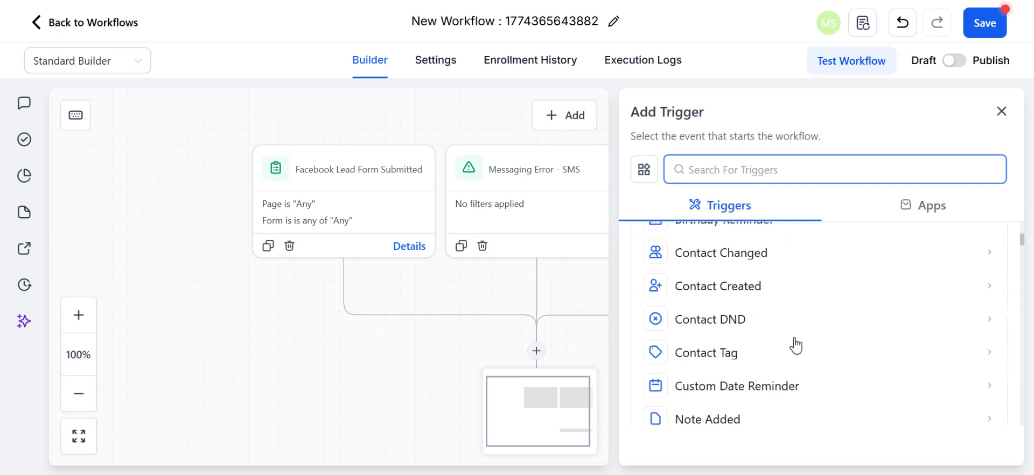
pyautogui.scroll(-9, 795, 345)
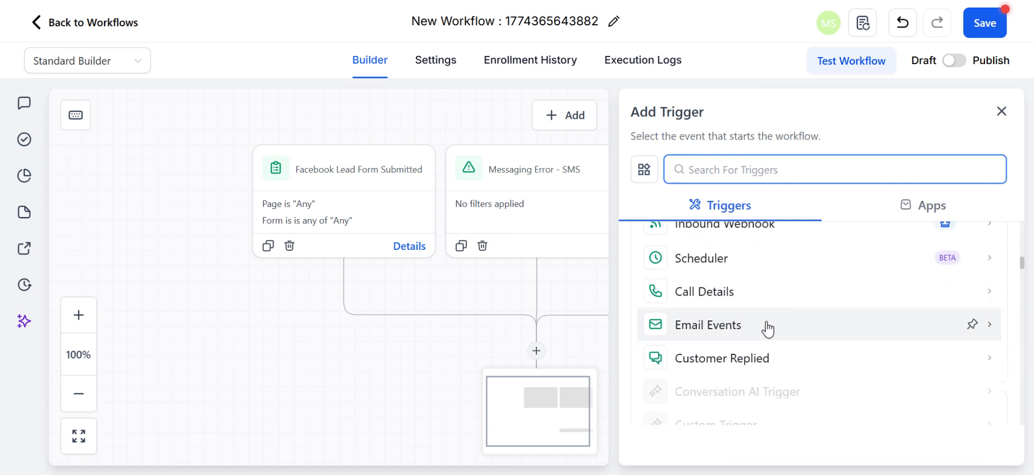
pyautogui.scroll(1, 768, 328)
pyautogui.scroll(-1, 767, 327)
pyautogui.scroll(-3, 767, 327)
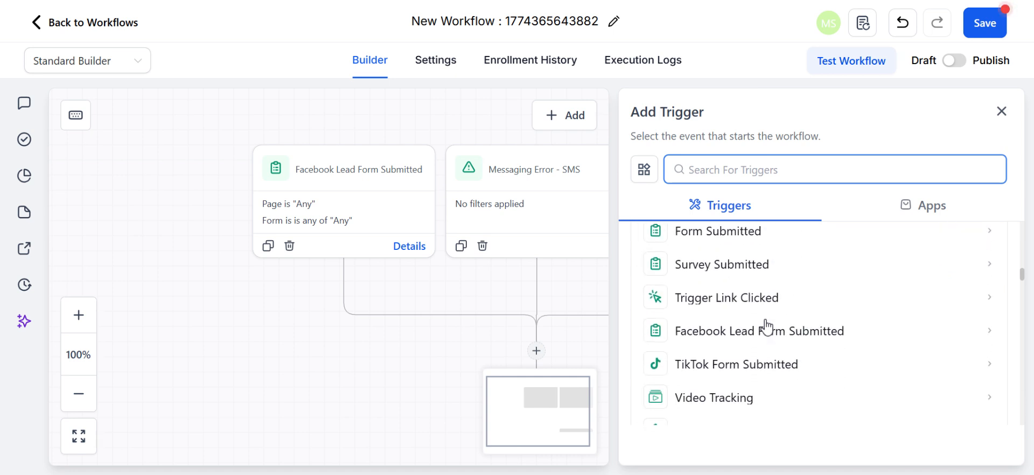
pyautogui.scroll(-2, 767, 326)
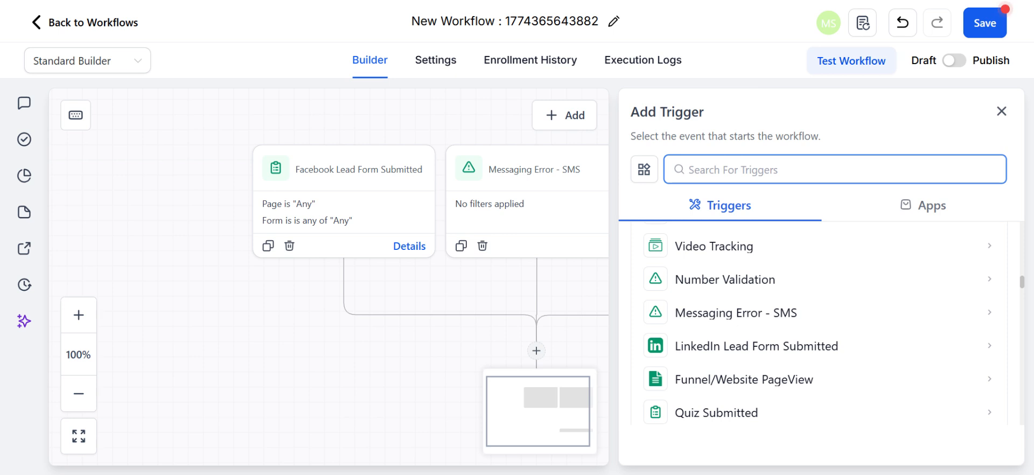
# Search the triggers for "time", look through the matching triggers and apps, and clear the search
pyautogui.write('time')
pyautogui.scroll(-3, 714, 288)
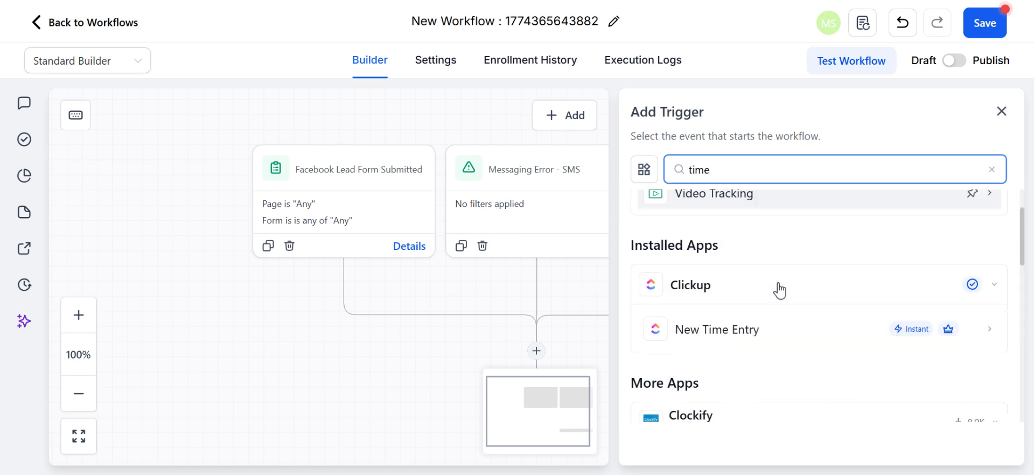
pyautogui.scroll(-3, 790, 297)
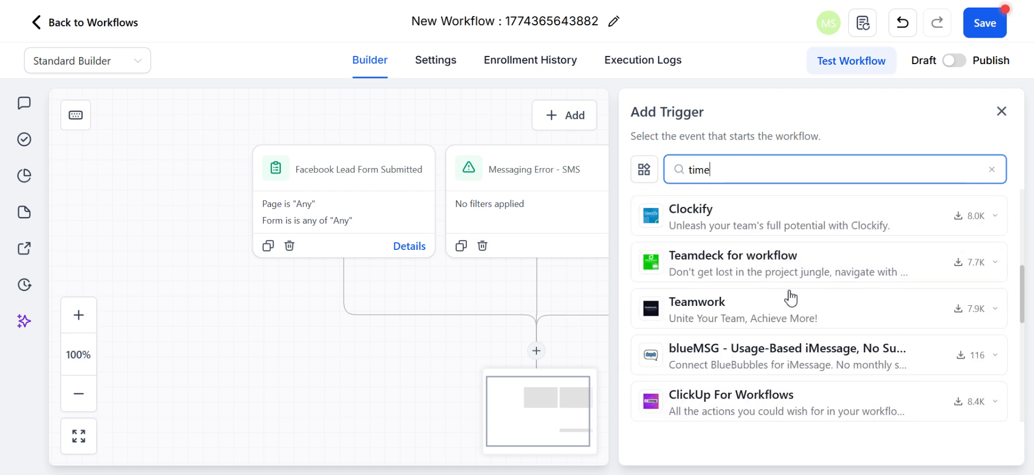
pyautogui.scroll(6, 790, 296)
pyautogui.moveTo(695, 170); pyautogui.dragTo(711, 170)
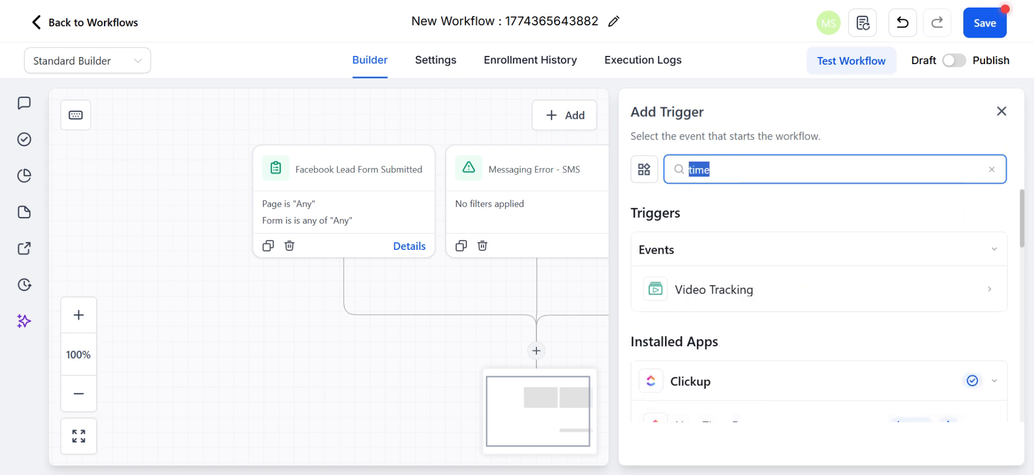
pyautogui.press('BackSpace')
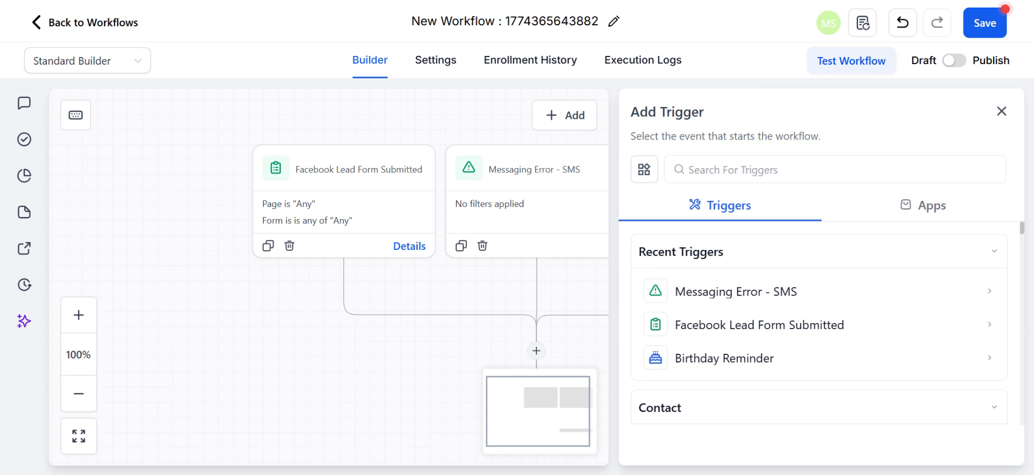
# Search the triggers for "send email", look through the matching apps, and clear the search
pyautogui.click(723, 162)
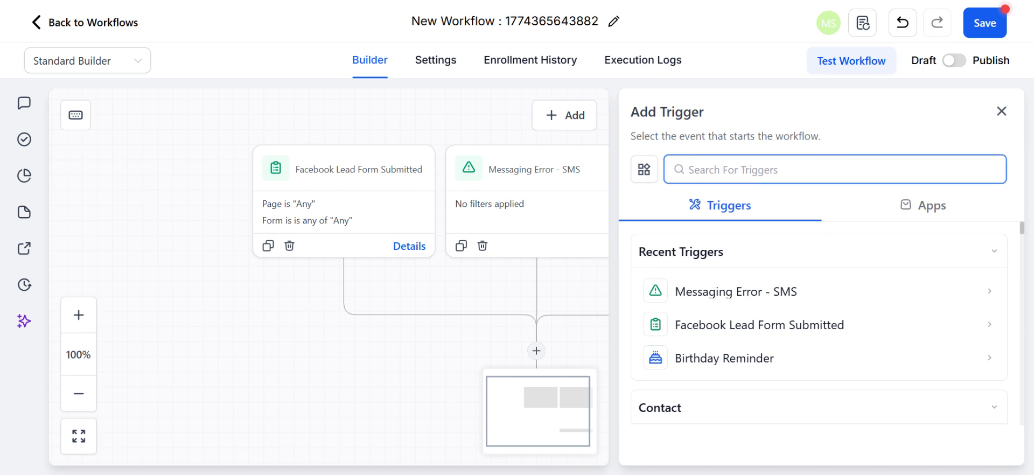
pyautogui.write('sennd')
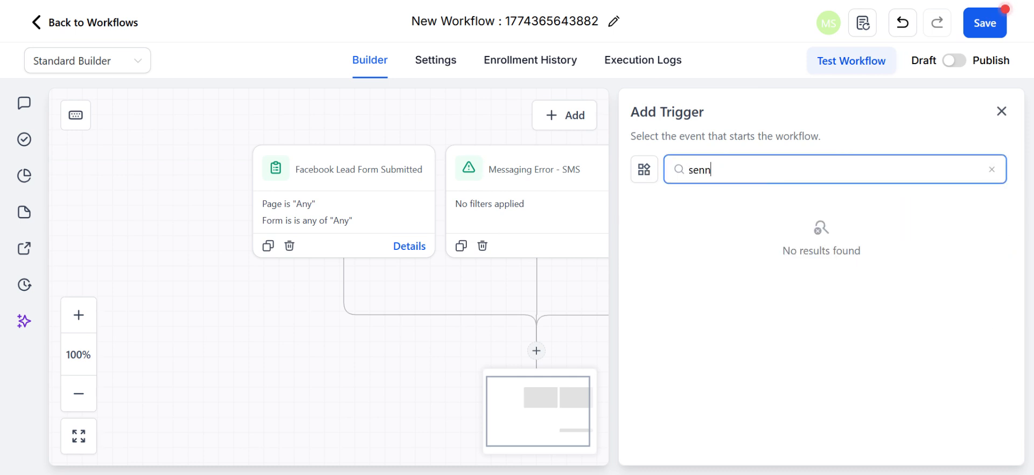
pyautogui.press('BackSpace')
pyautogui.press('BackSpace')
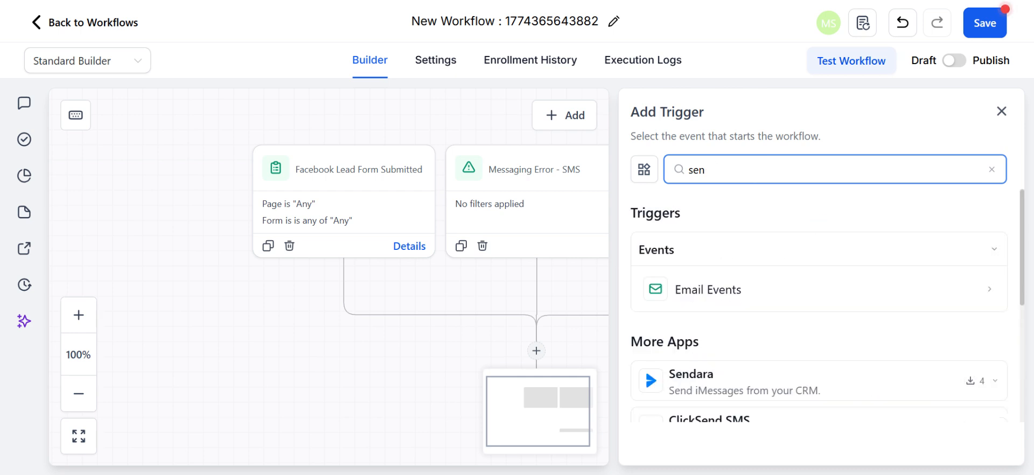
pyautogui.write('d')
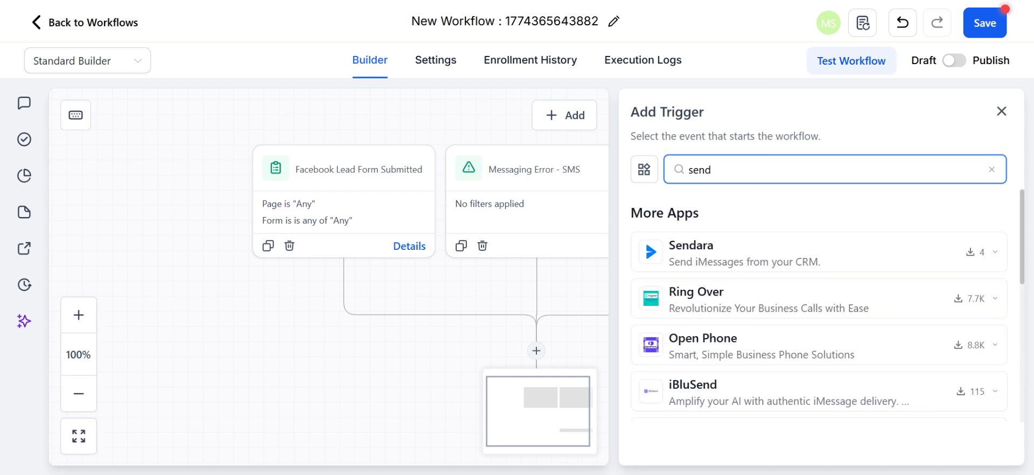
pyautogui.write(' email')
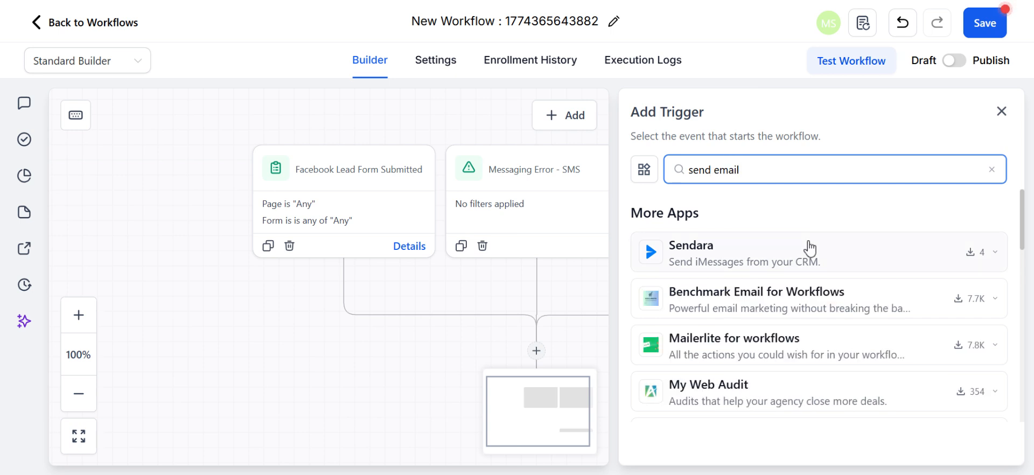
pyautogui.scroll(-10, 806, 248)
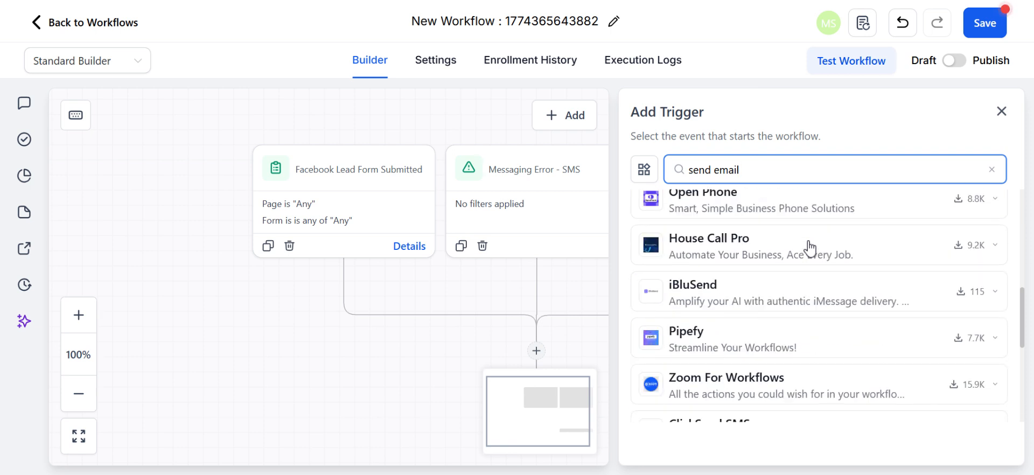
pyautogui.scroll(4, 810, 249)
pyautogui.hotkey('ctrl', 'a')
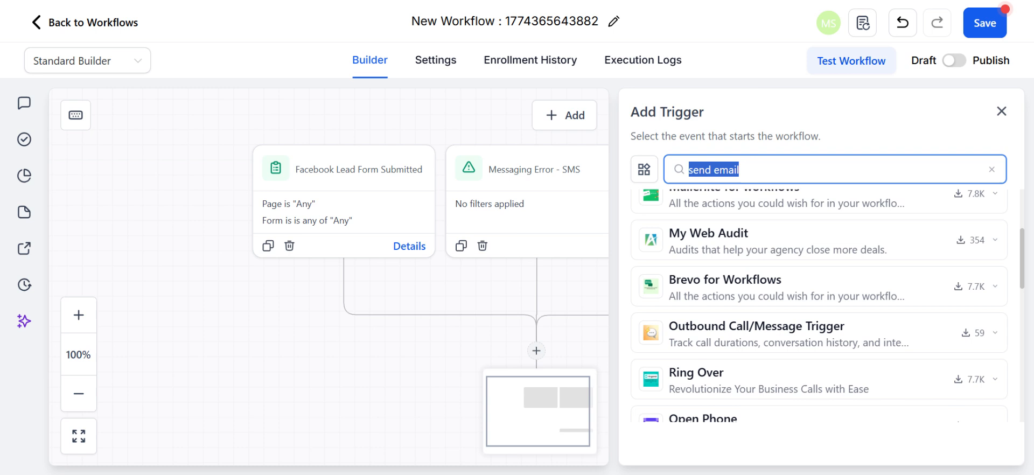
pyautogui.press('BackSpace')
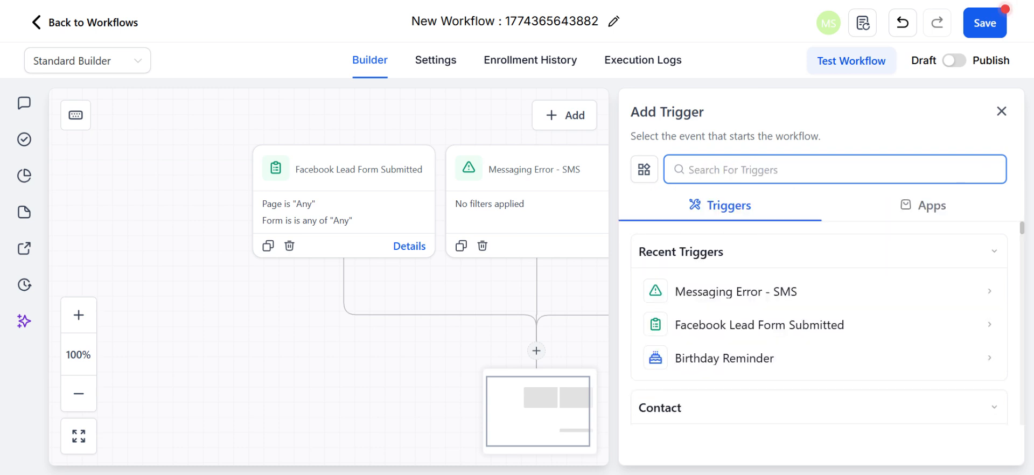
# Add a Wait action with a time delay of 1 minute to the workflow and save it
pyautogui.click(568, 130)
pyautogui.click(481, 141)
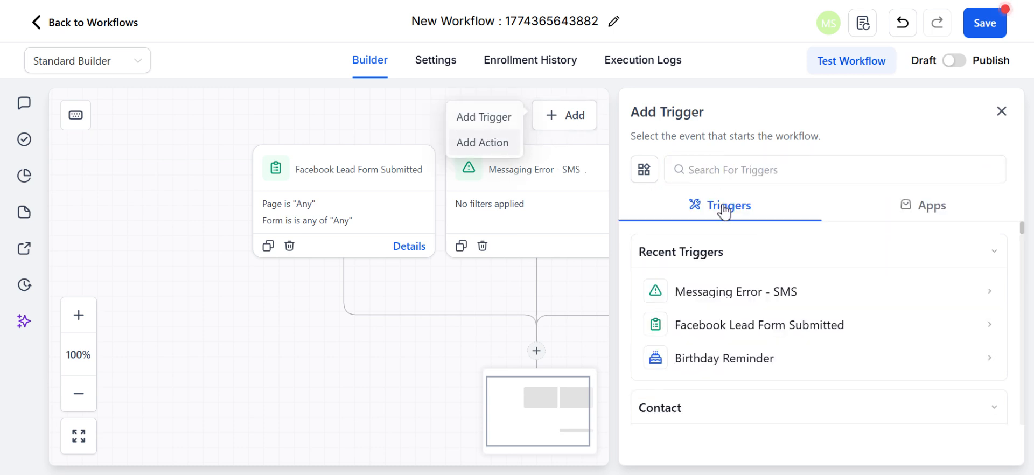
pyautogui.write('wai')
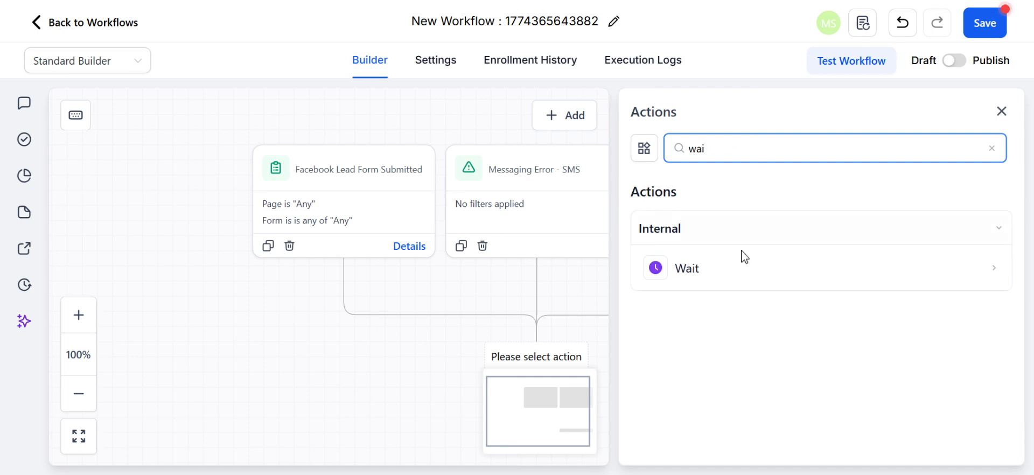
pyautogui.click(714, 285)
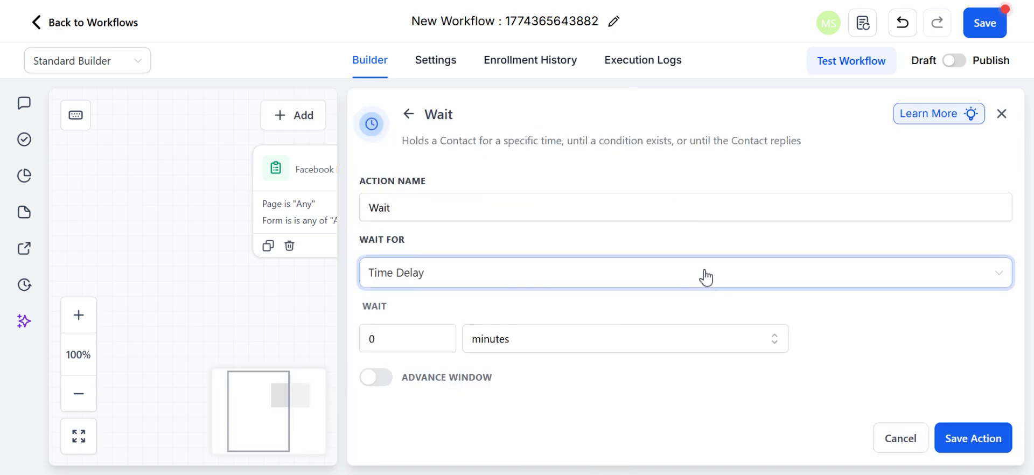
pyautogui.click(489, 287)
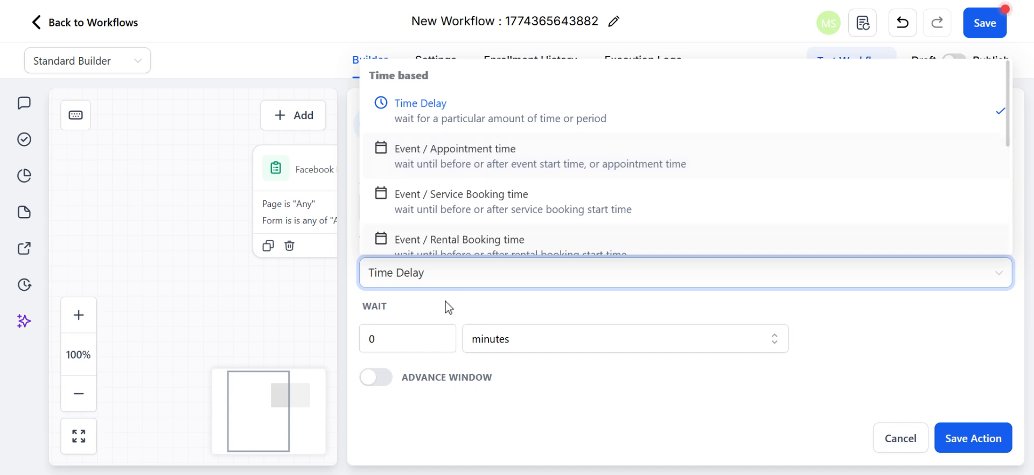
pyautogui.click(448, 336)
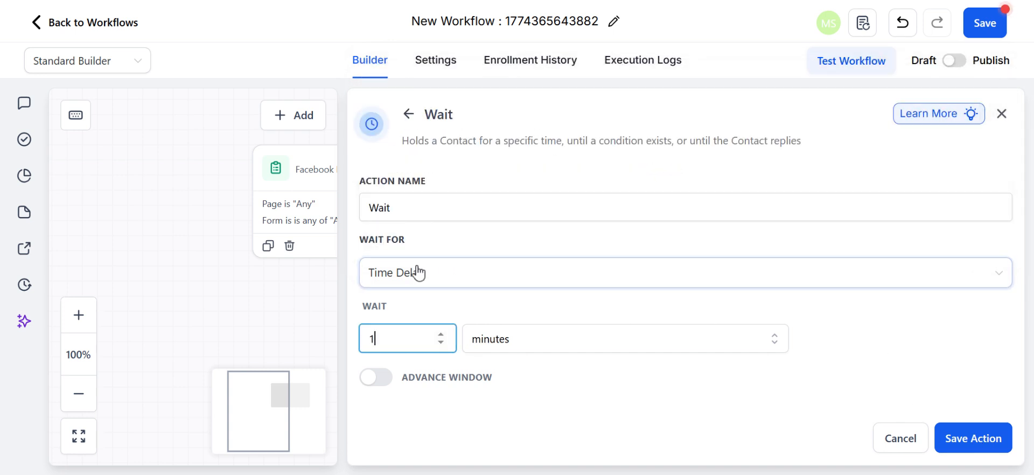
pyautogui.moveTo(297, 122)
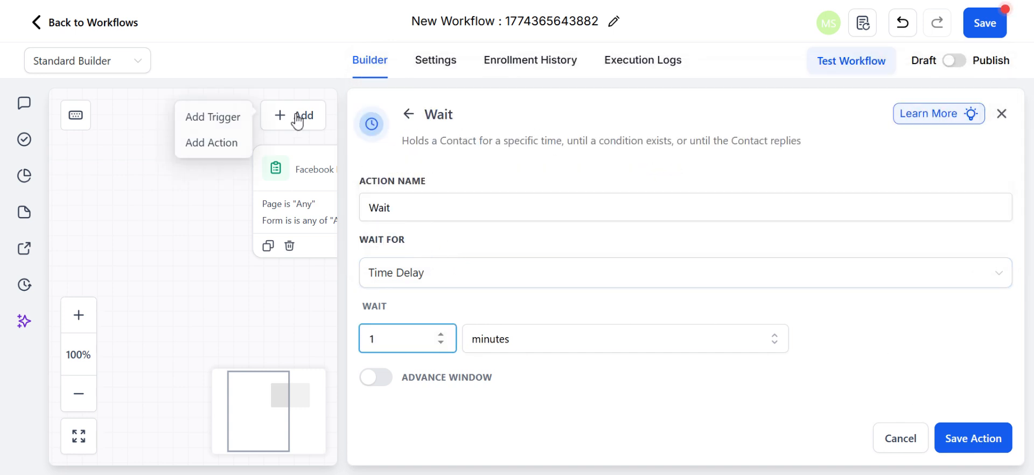
pyautogui.click(993, 445)
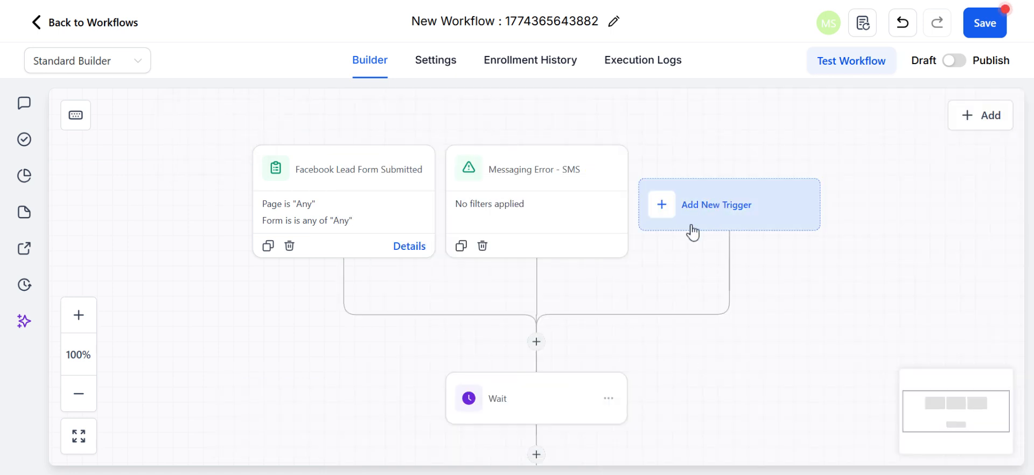
# Add the Email Events trigger without filters as the workflow's third trigger and save it
pyautogui.scroll(-2, 648, 300)
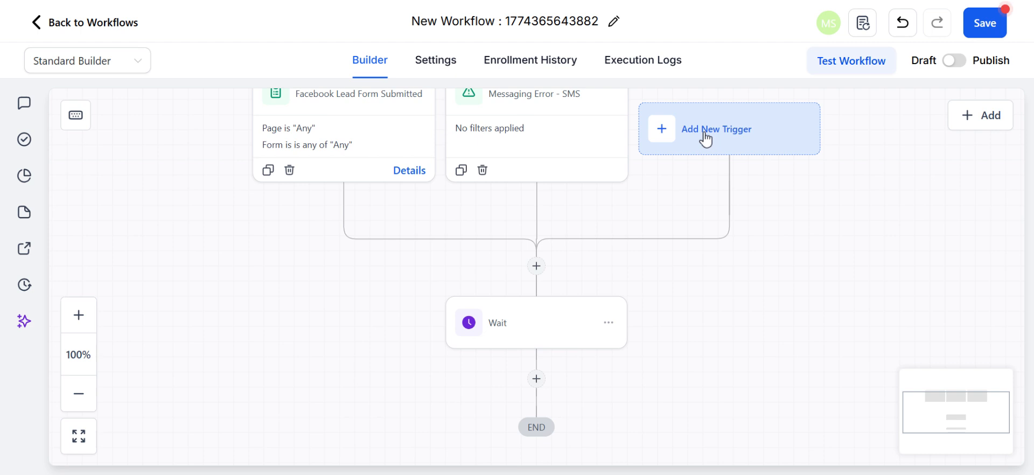
pyautogui.scroll(-1, 687, 205)
pyautogui.scroll(2, 677, 239)
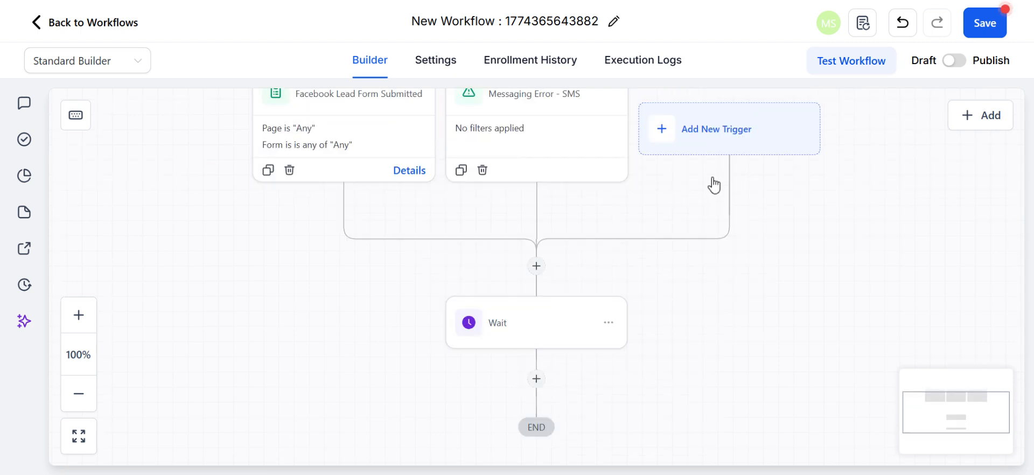
pyautogui.click(719, 157)
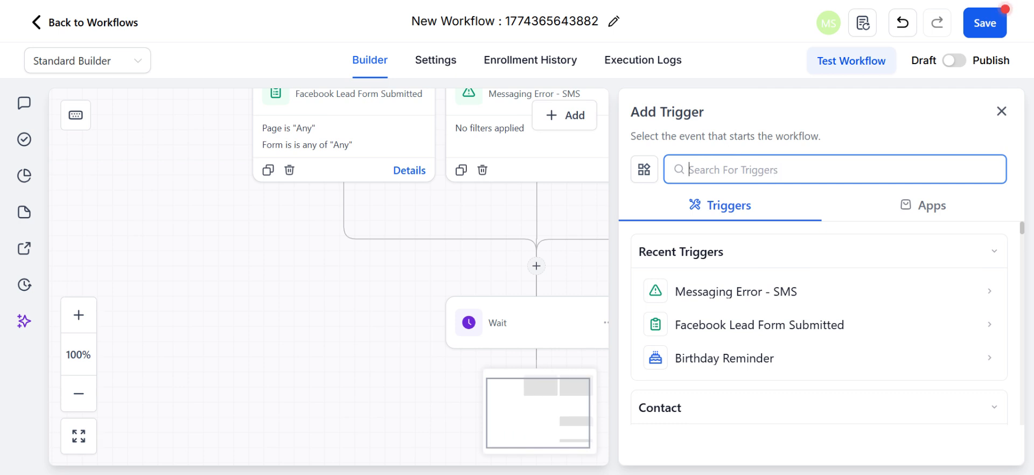
pyautogui.write('emai')
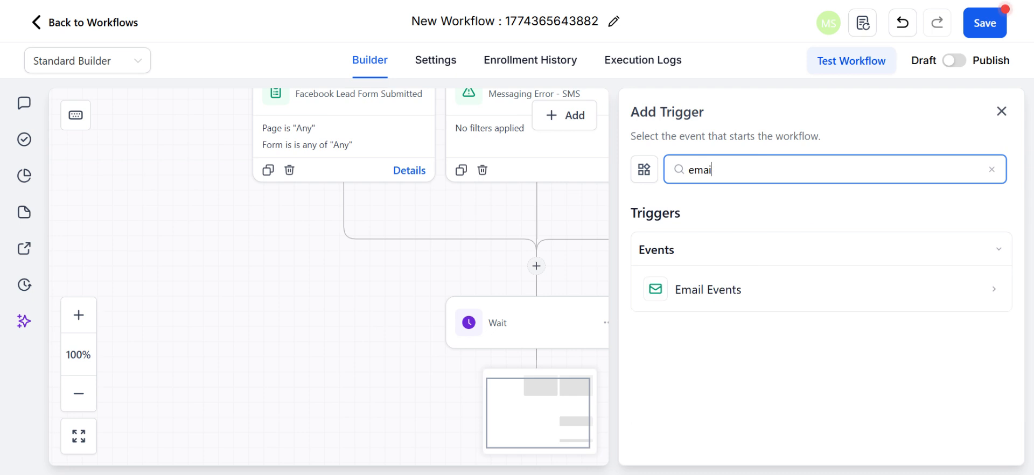
pyautogui.write('lk')
pyautogui.press('BackSpace')
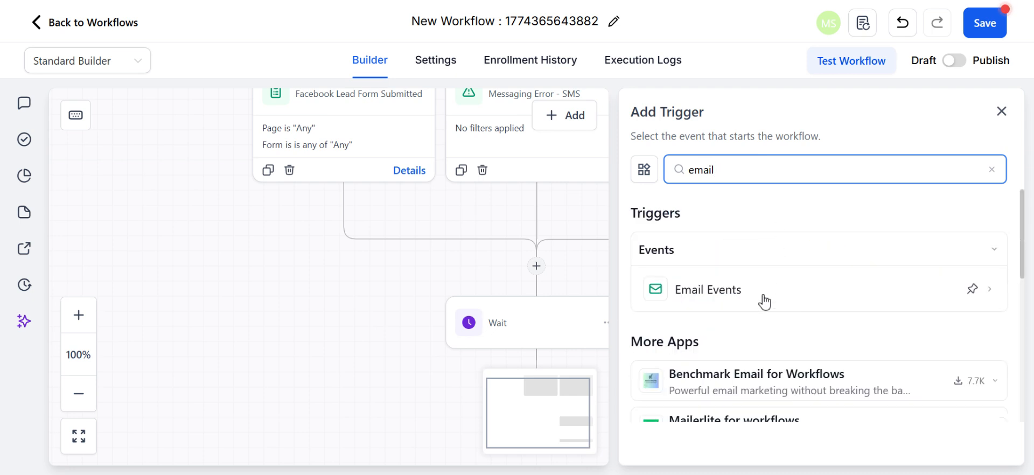
pyautogui.click(697, 297)
pyautogui.click(975, 441)
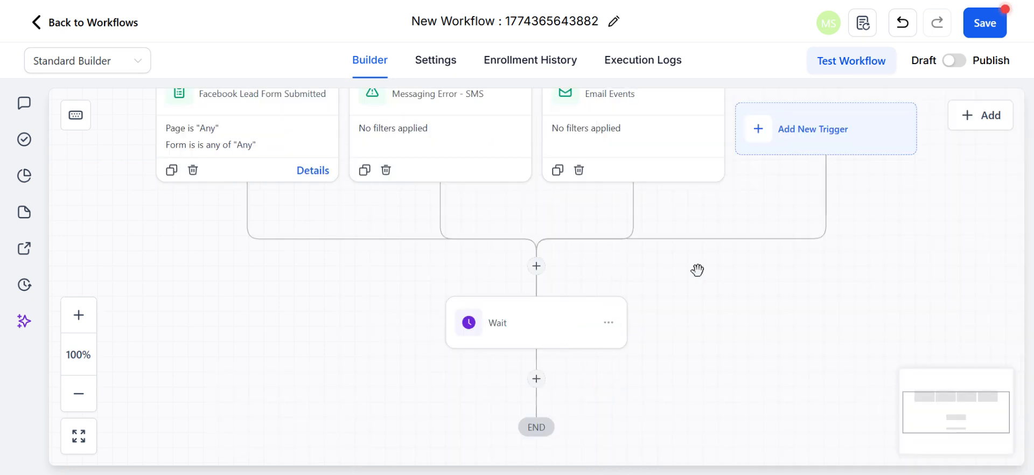
# Start another action below the Wait action, search the actions for "wait 1 day" and shorten the search to "wait"
pyautogui.click(821, 138)
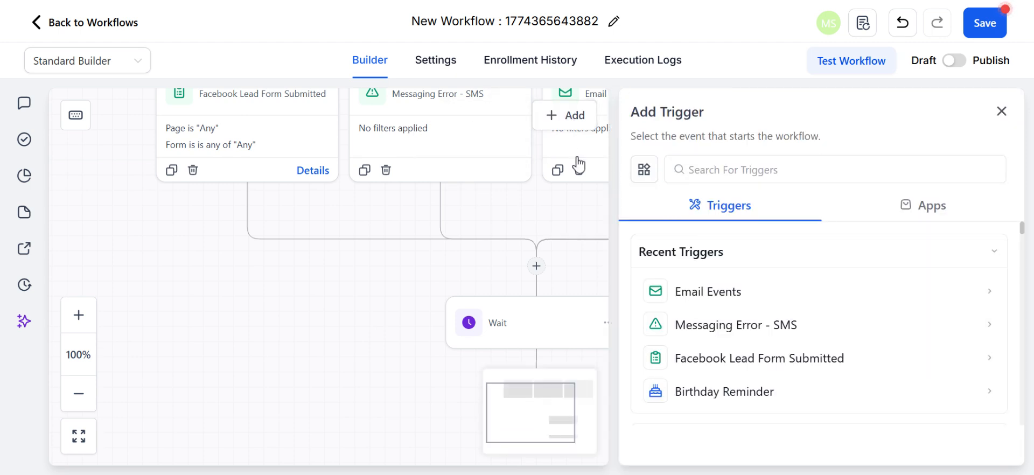
pyautogui.click(586, 110)
pyautogui.click(306, 122)
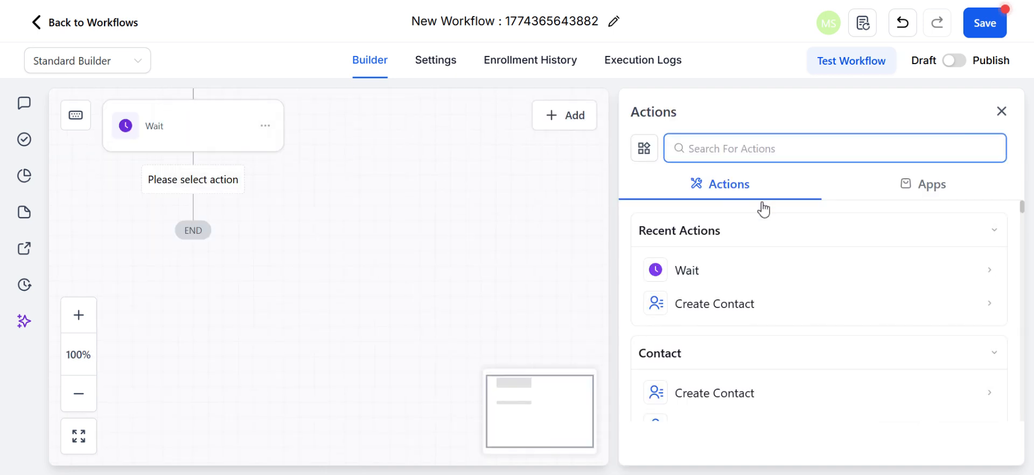
pyautogui.write('wait 1 day')
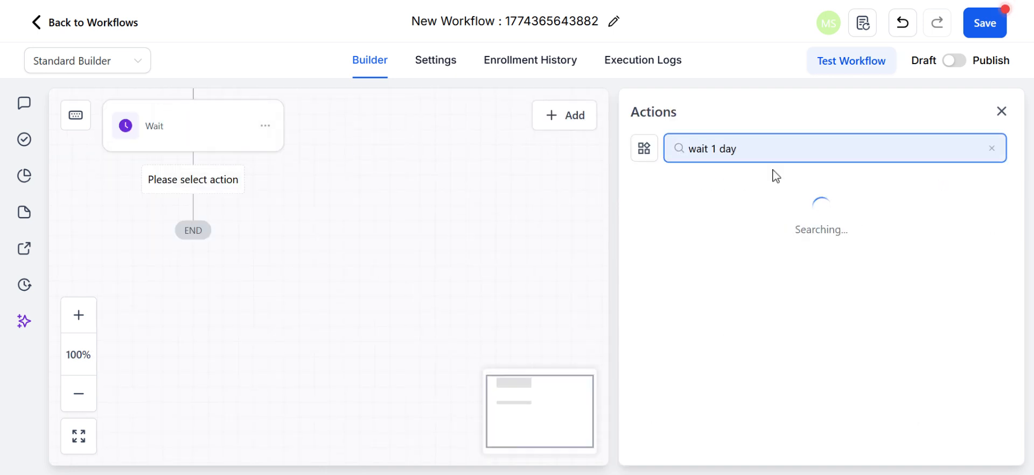
pyautogui.hotkey('shift', 'Left')
pyautogui.hotkey('shift', 'Left')
pyautogui.hotkey('shift', 'Left')
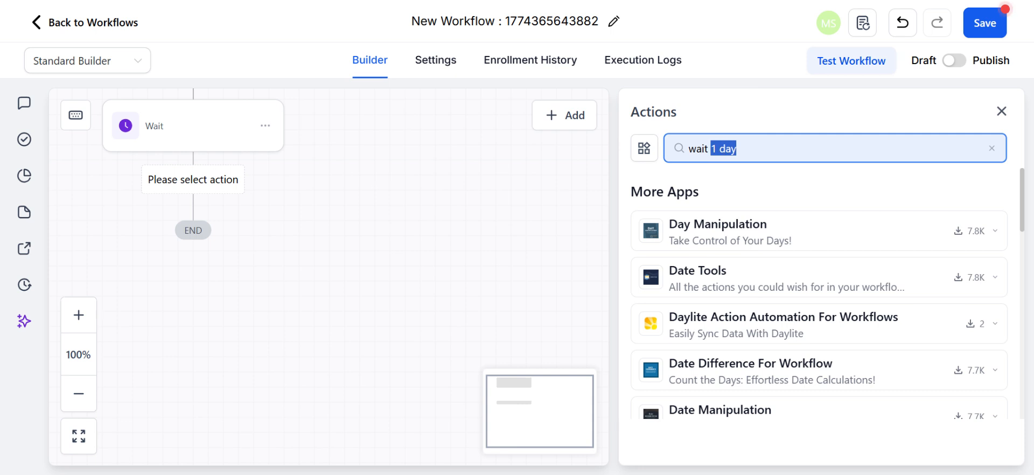
pyautogui.press('BackSpace')
pyautogui.press('BackSpace')
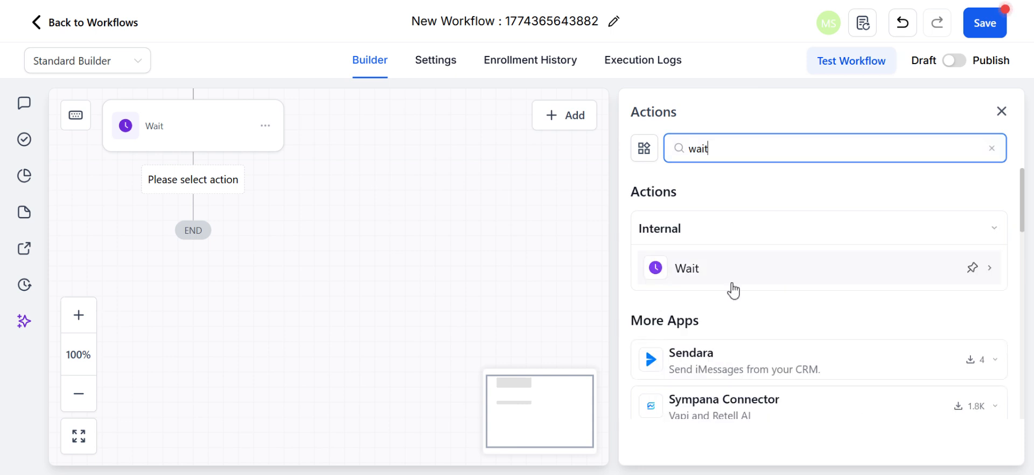
# Add a second Wait action with a time delay of 2 minutes and save it
pyautogui.click(731, 285)
pyautogui.click(378, 338)
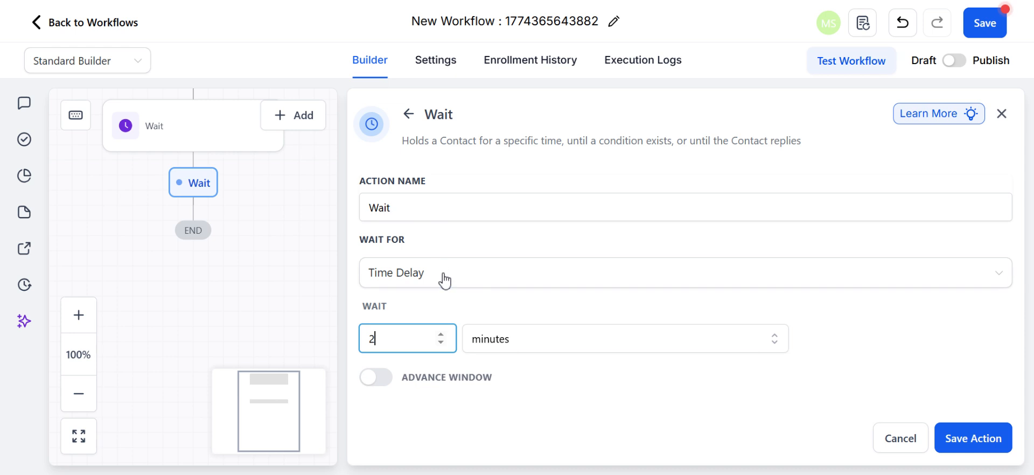
pyautogui.write('2')
pyautogui.click(962, 438)
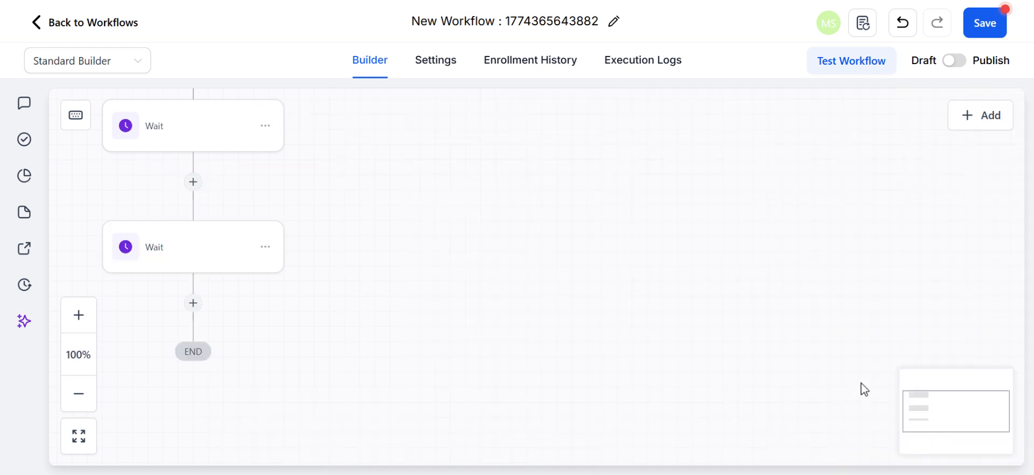